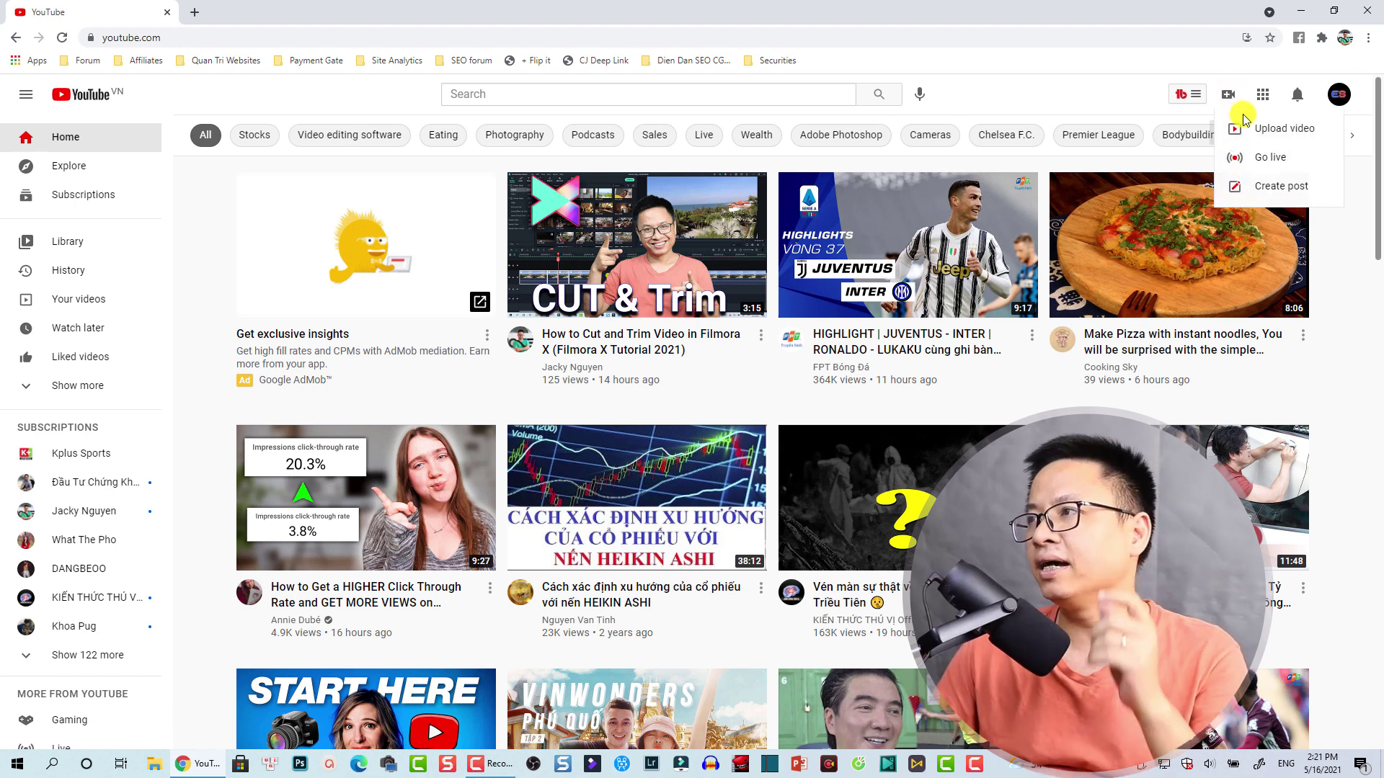
Start a new video upload with the file Animated Logo Reveal.mp4 from the Tong Hop folder
left_click(1255, 130)
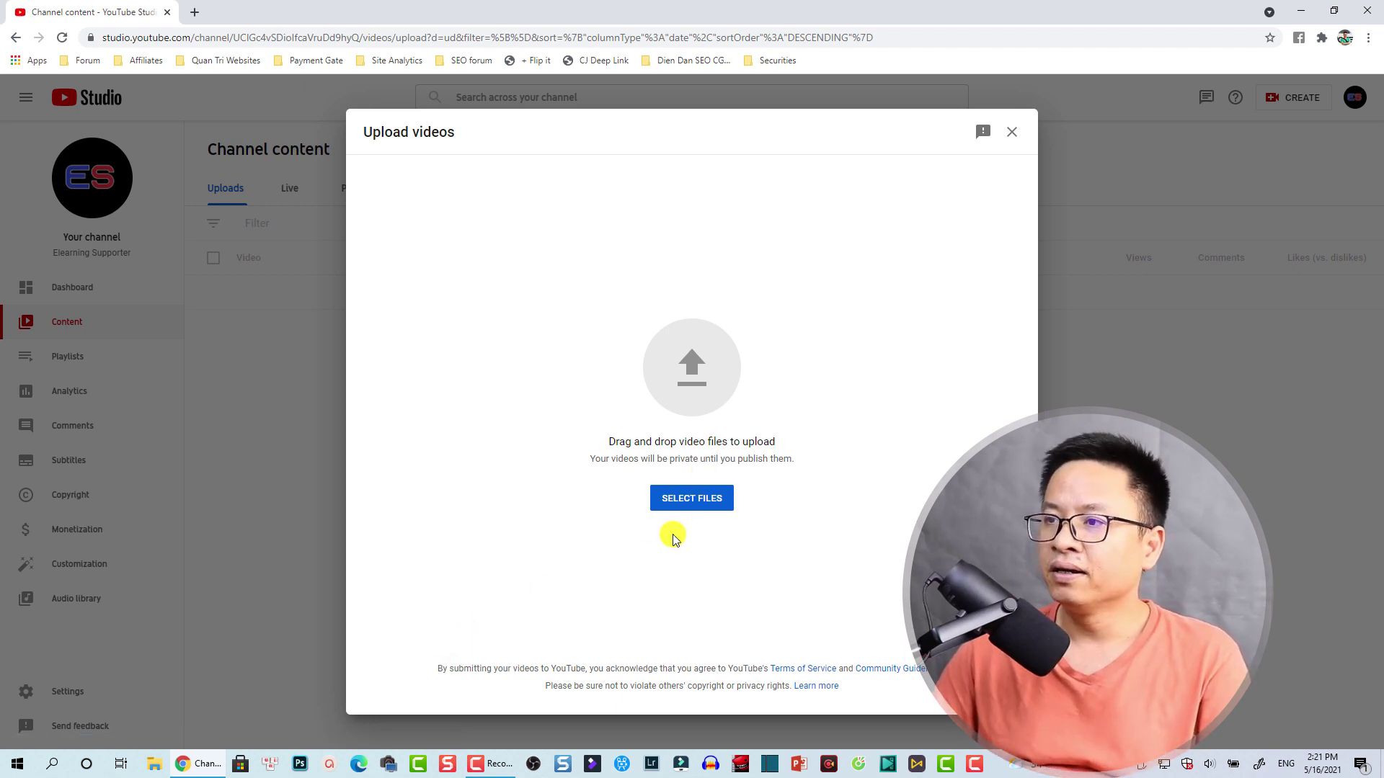
left_click(154, 764)
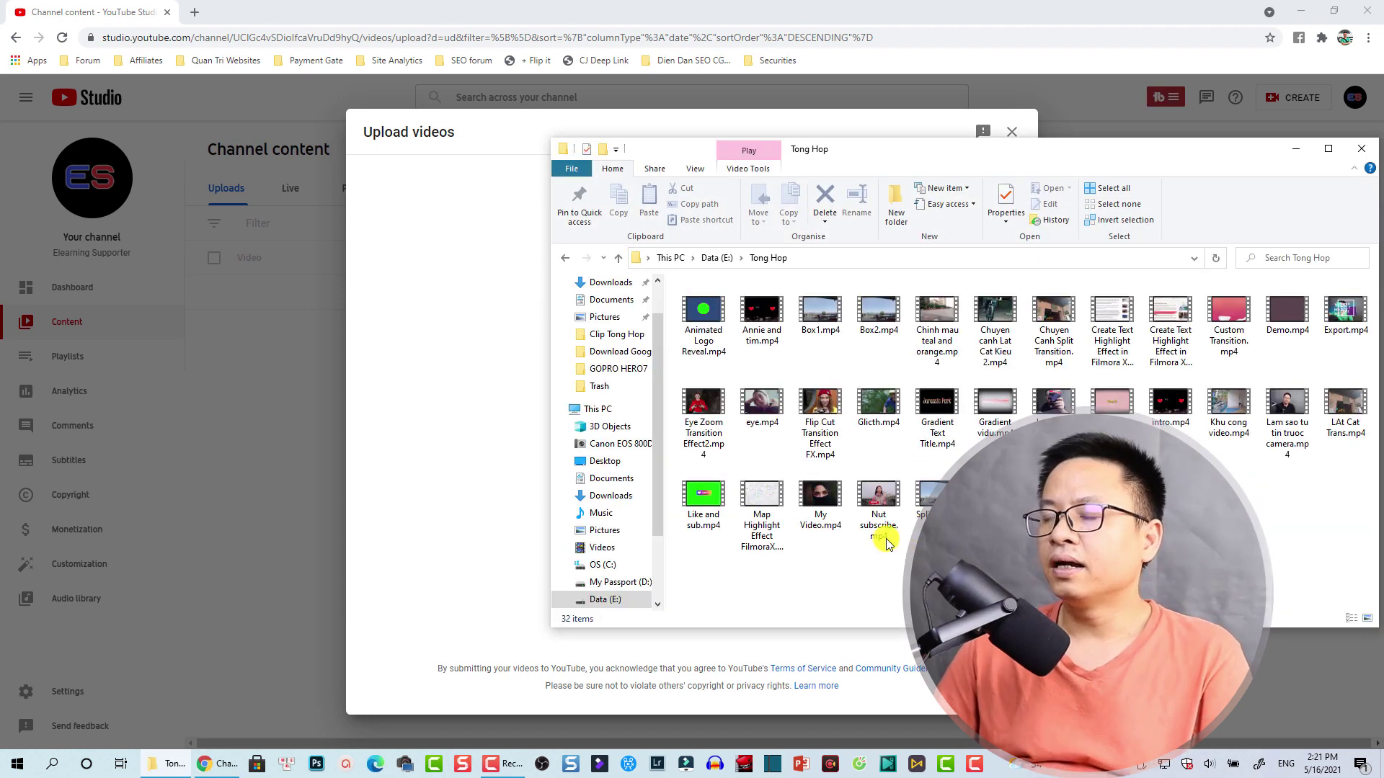
left_click_drag(702, 313, 484, 523)
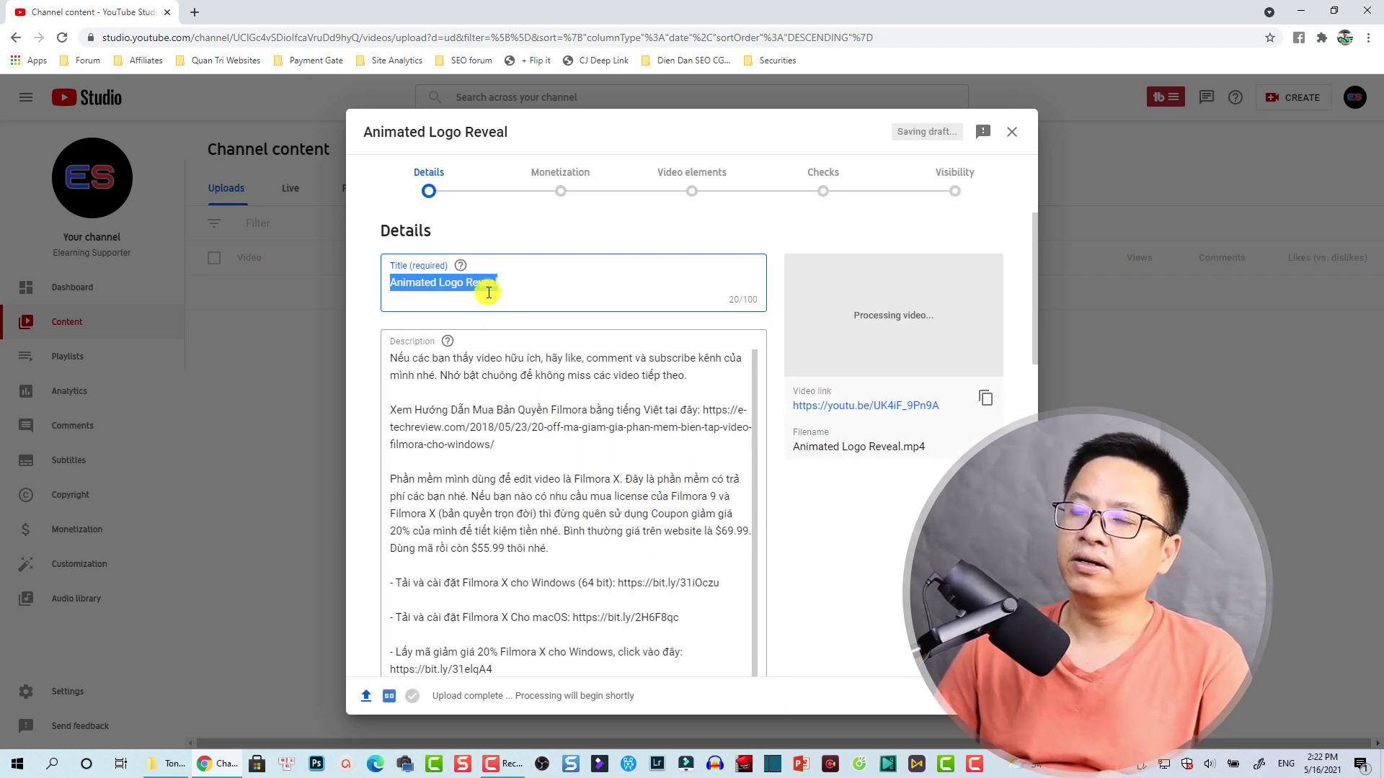
Go through the video's details and expand the additional settings that include paid promotion and tags
scroll(525, 402, "down", 2)
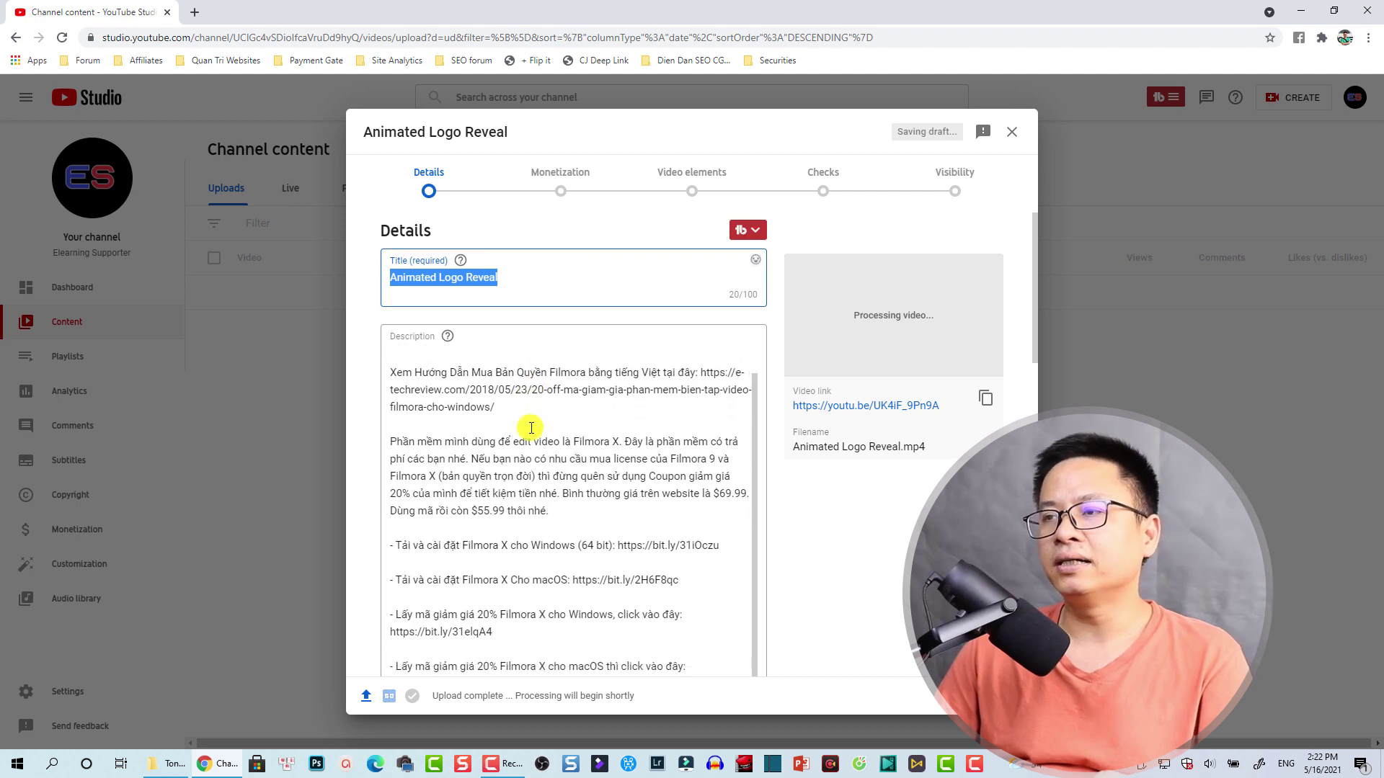
scroll(793, 472, "down", 10)
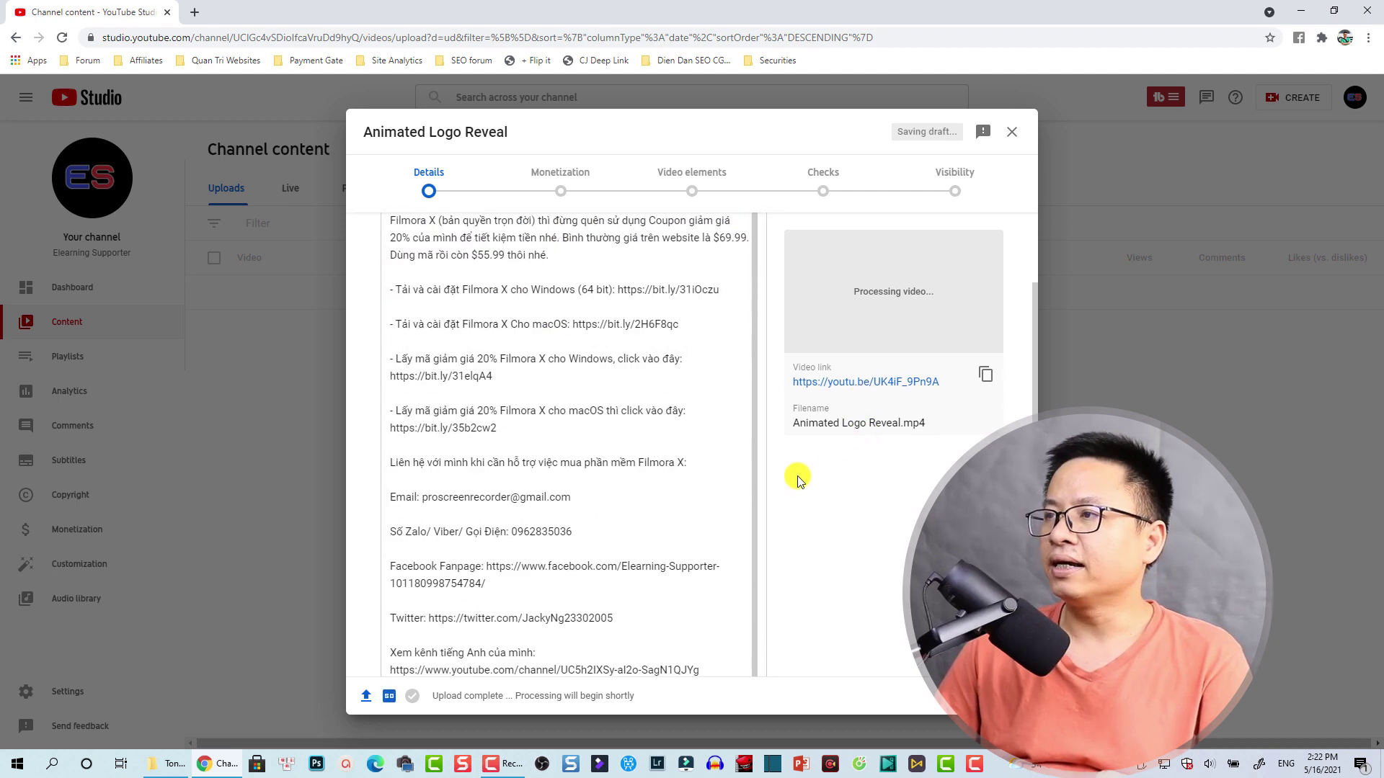
scroll(771, 496, "down", 2)
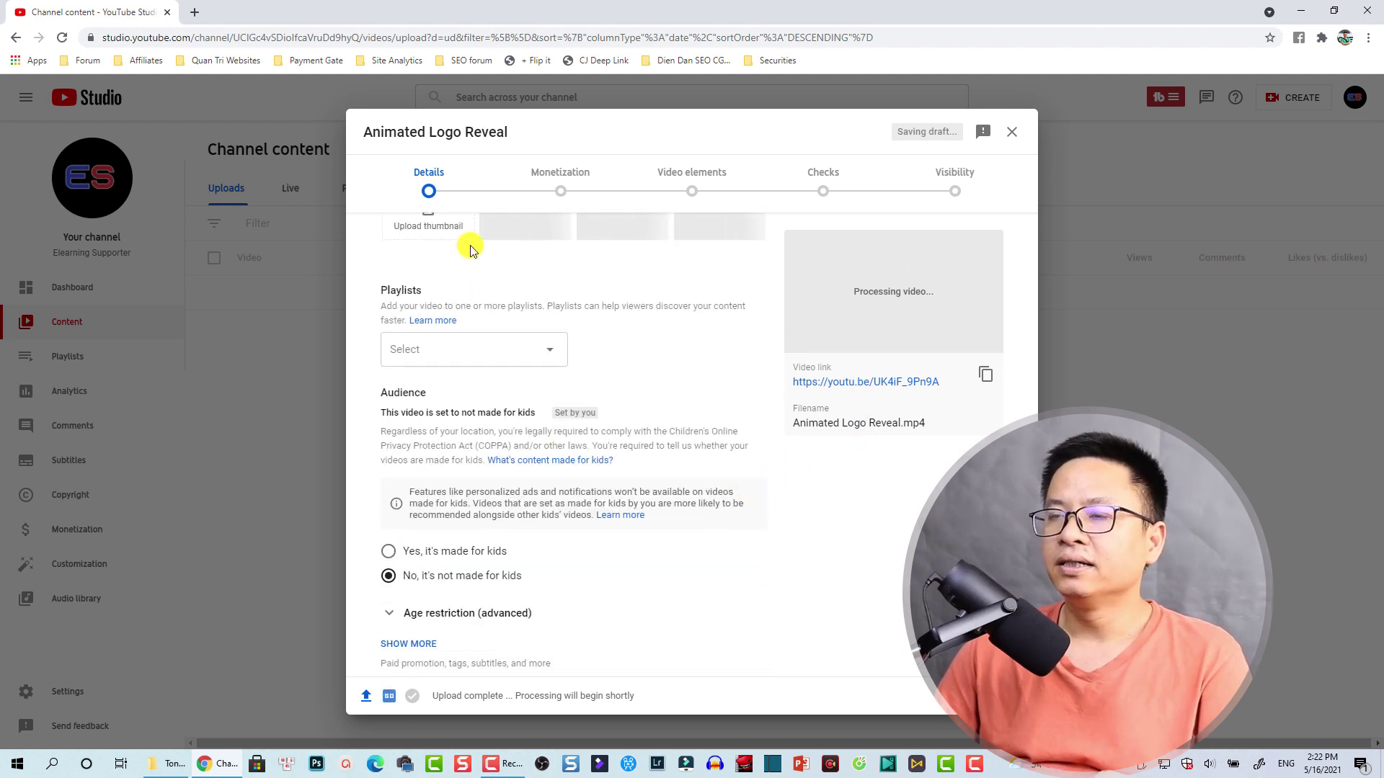
scroll(488, 374, "down", 1)
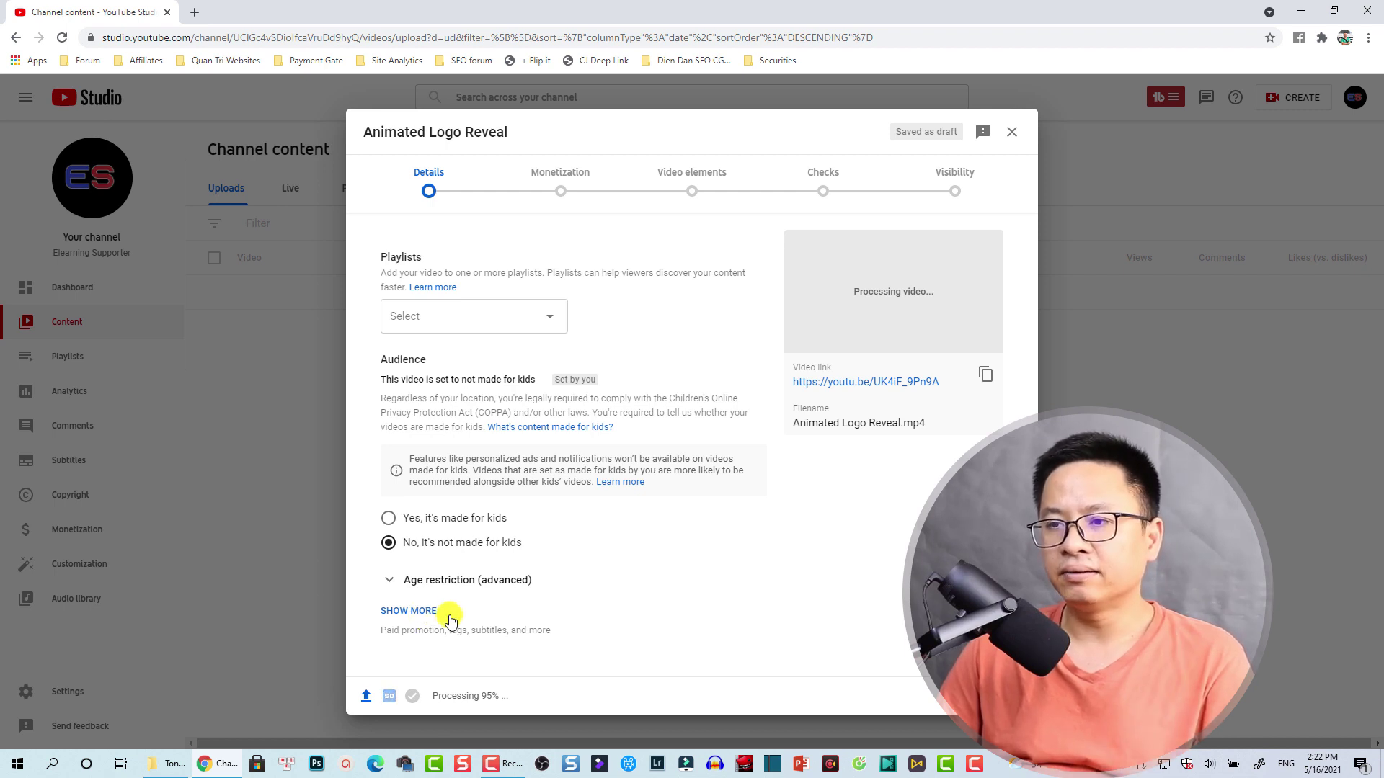
left_click(417, 611)
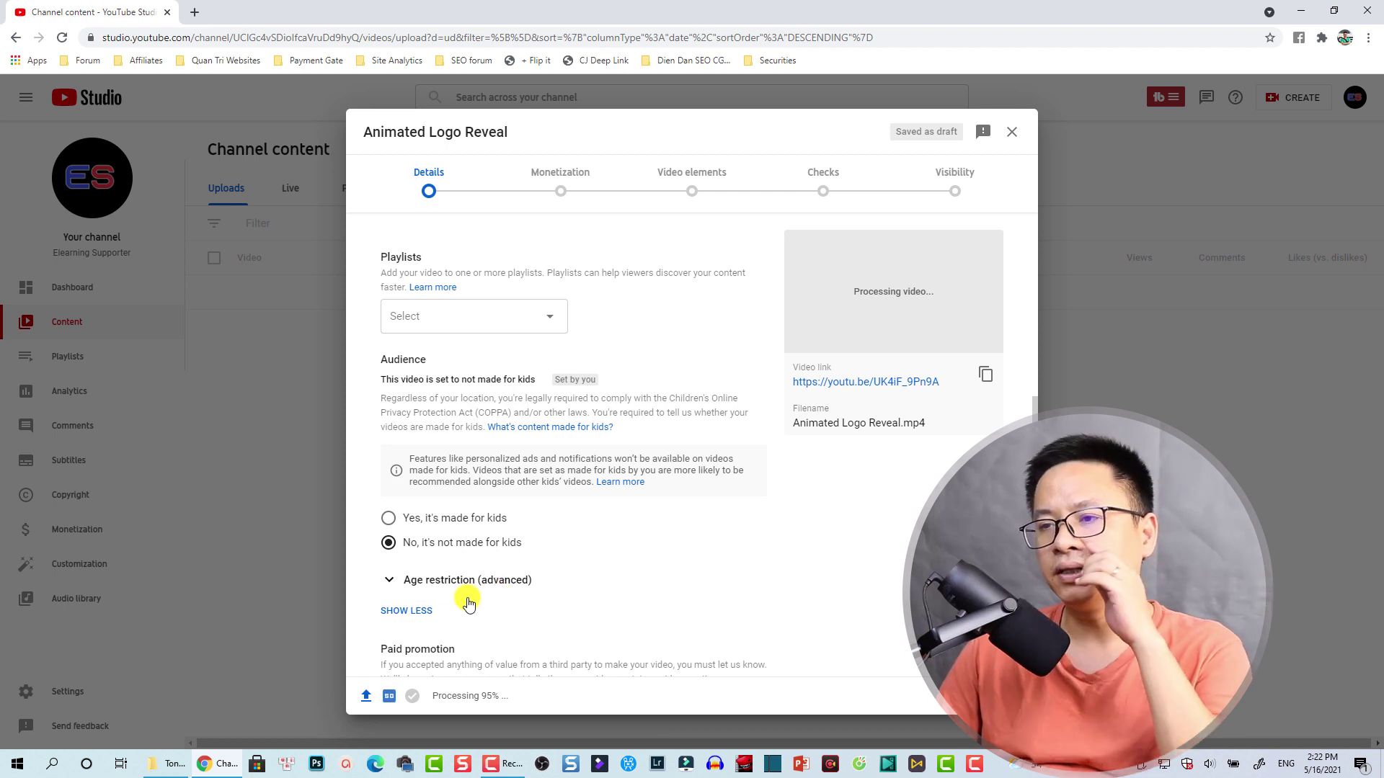
scroll(697, 534, "down", 5)
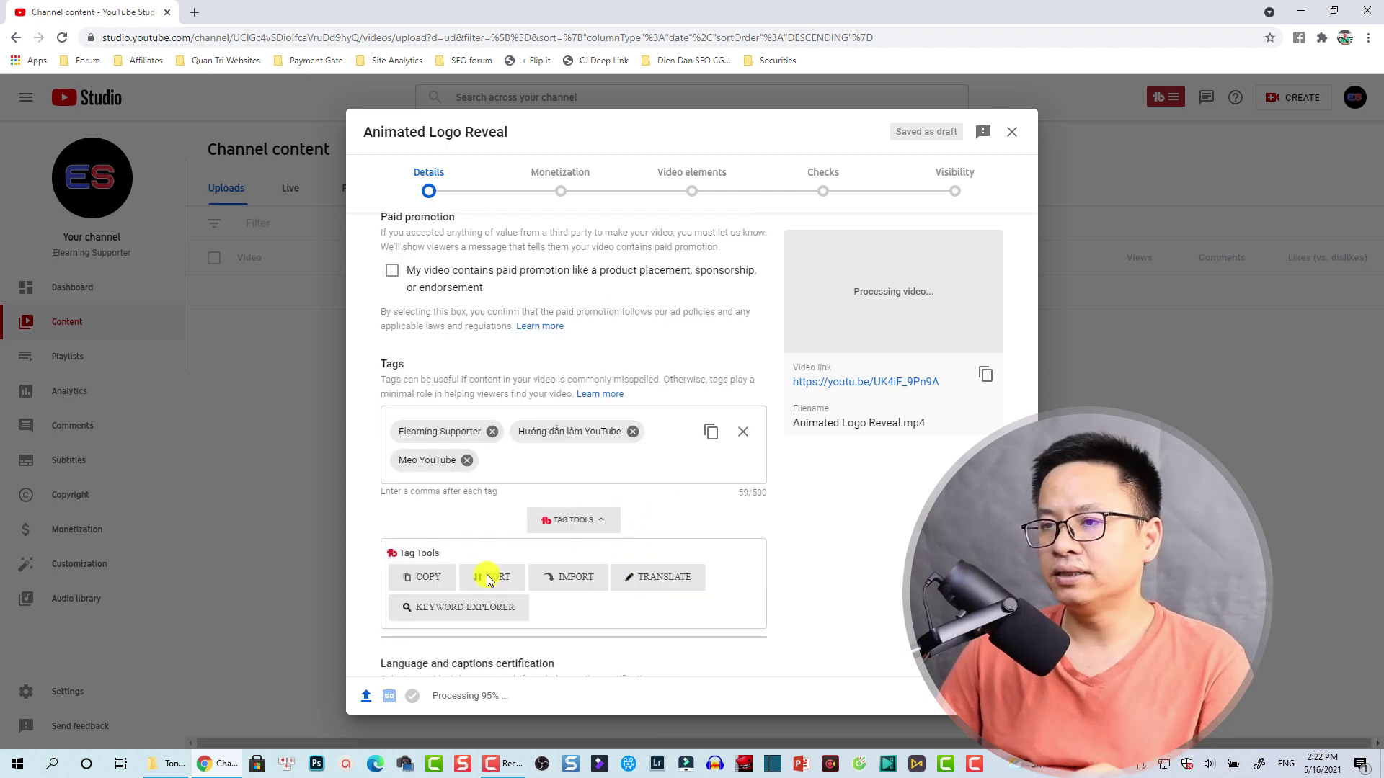
scroll(504, 530, "up", 1)
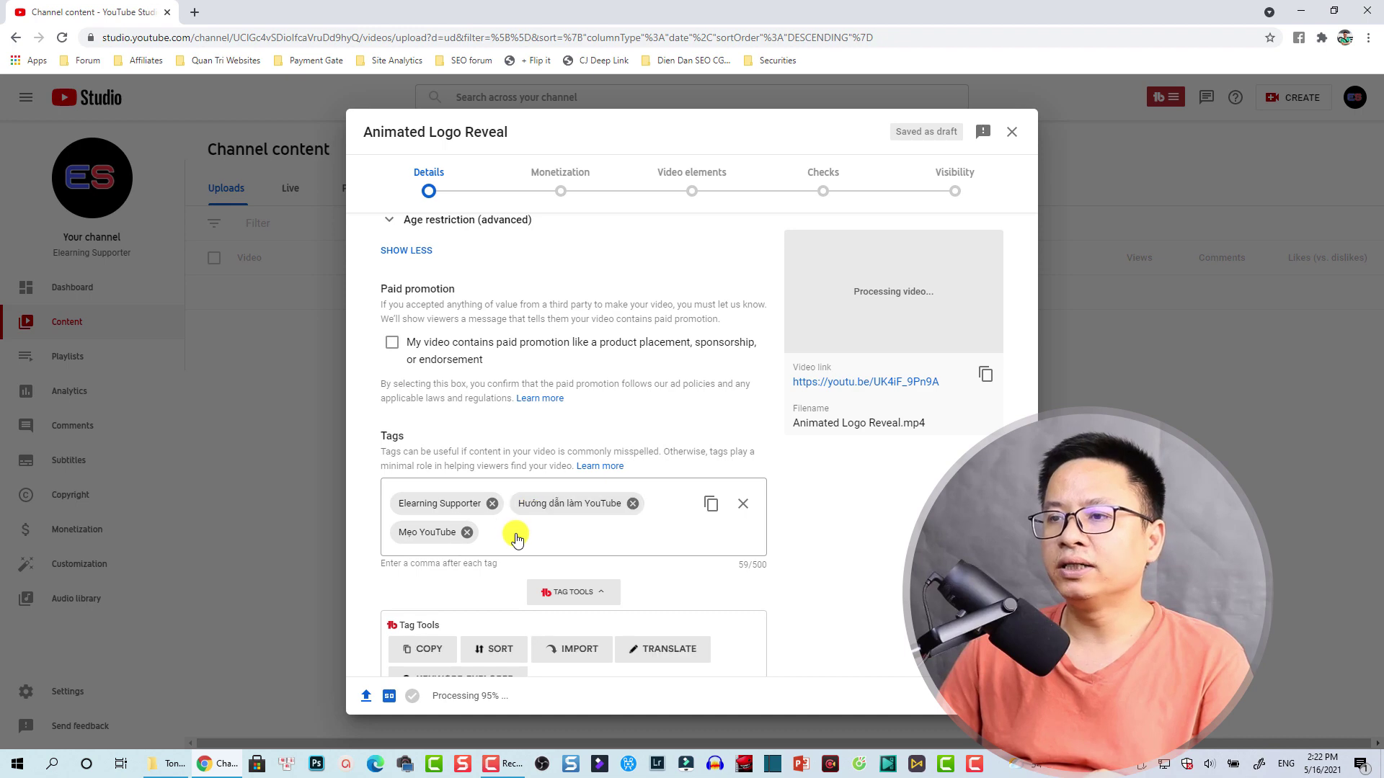
Examine the existing video tags, the tag tools and the recommended tags
left_click(517, 539)
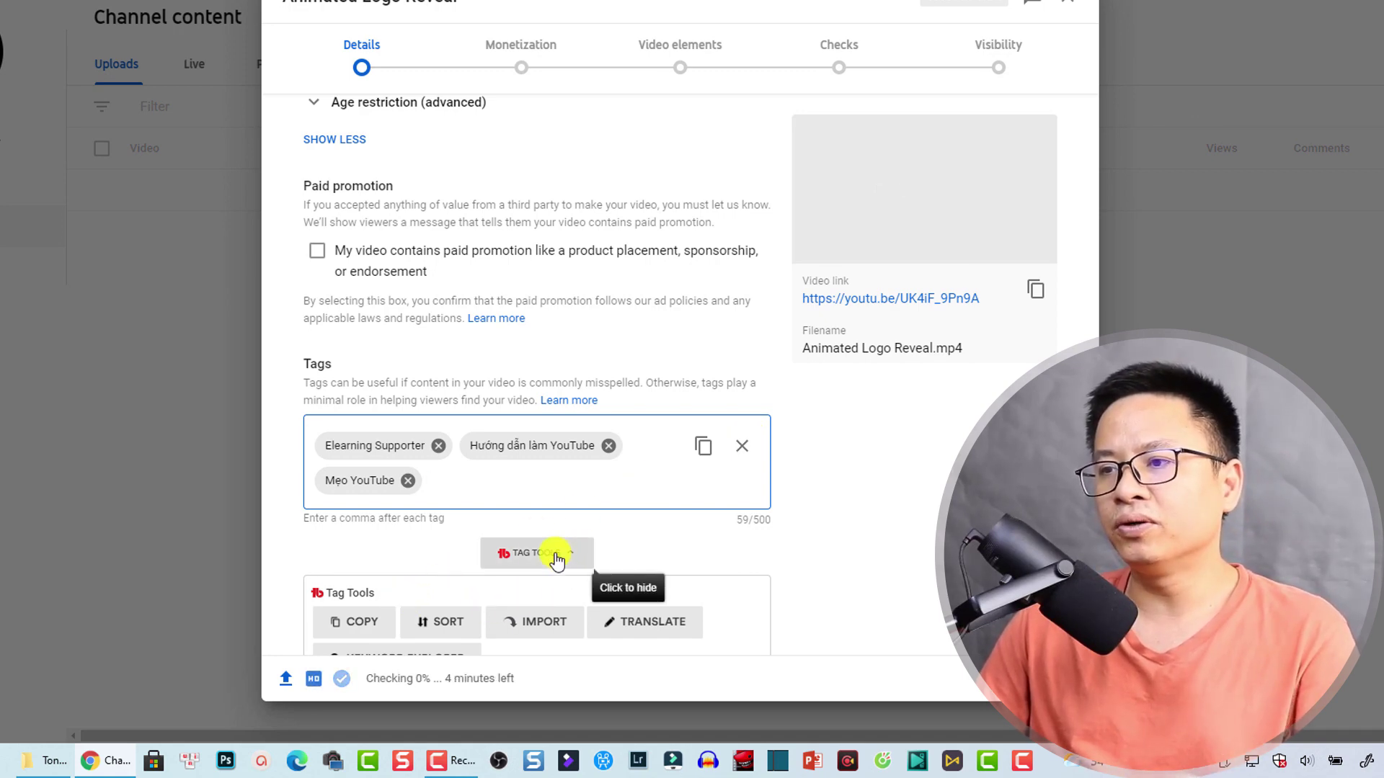
scroll(554, 556, "down", 1)
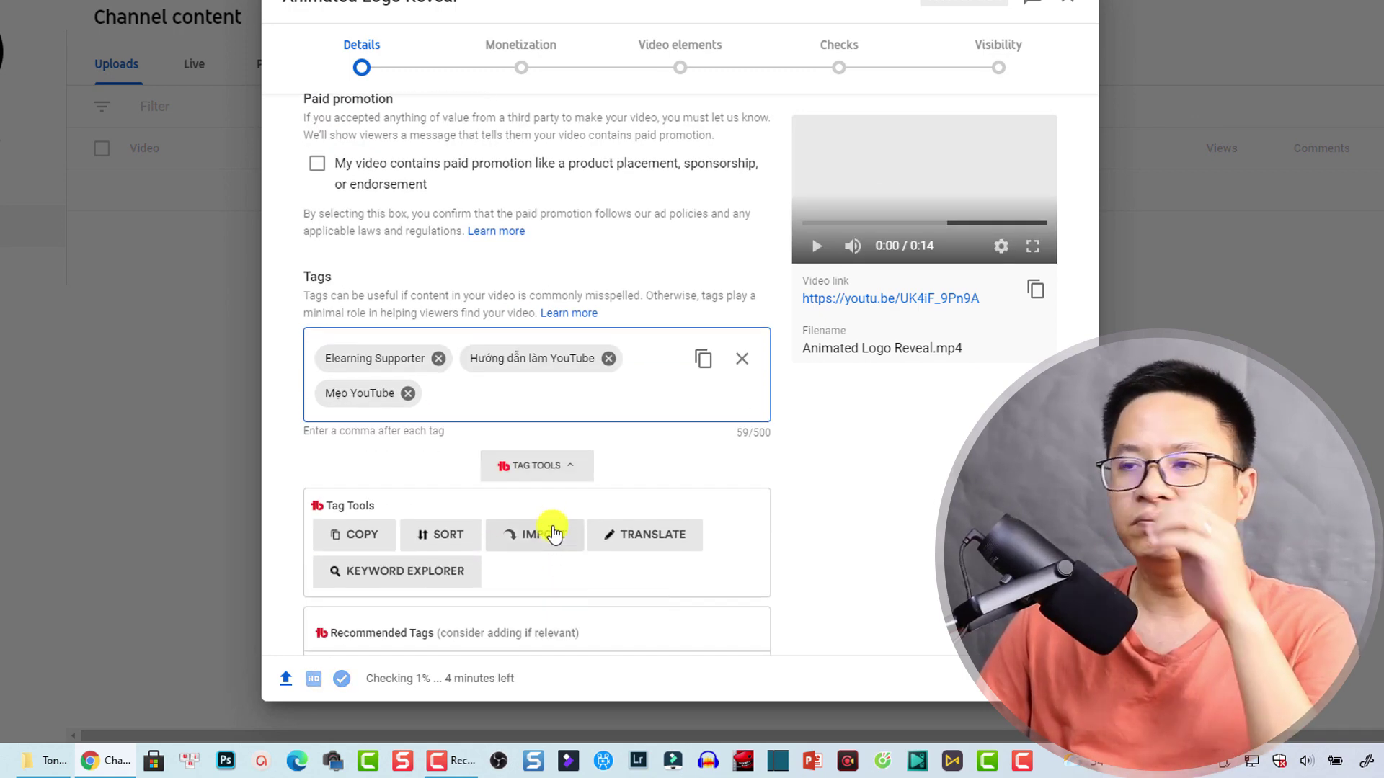
scroll(514, 517, "down", 2)
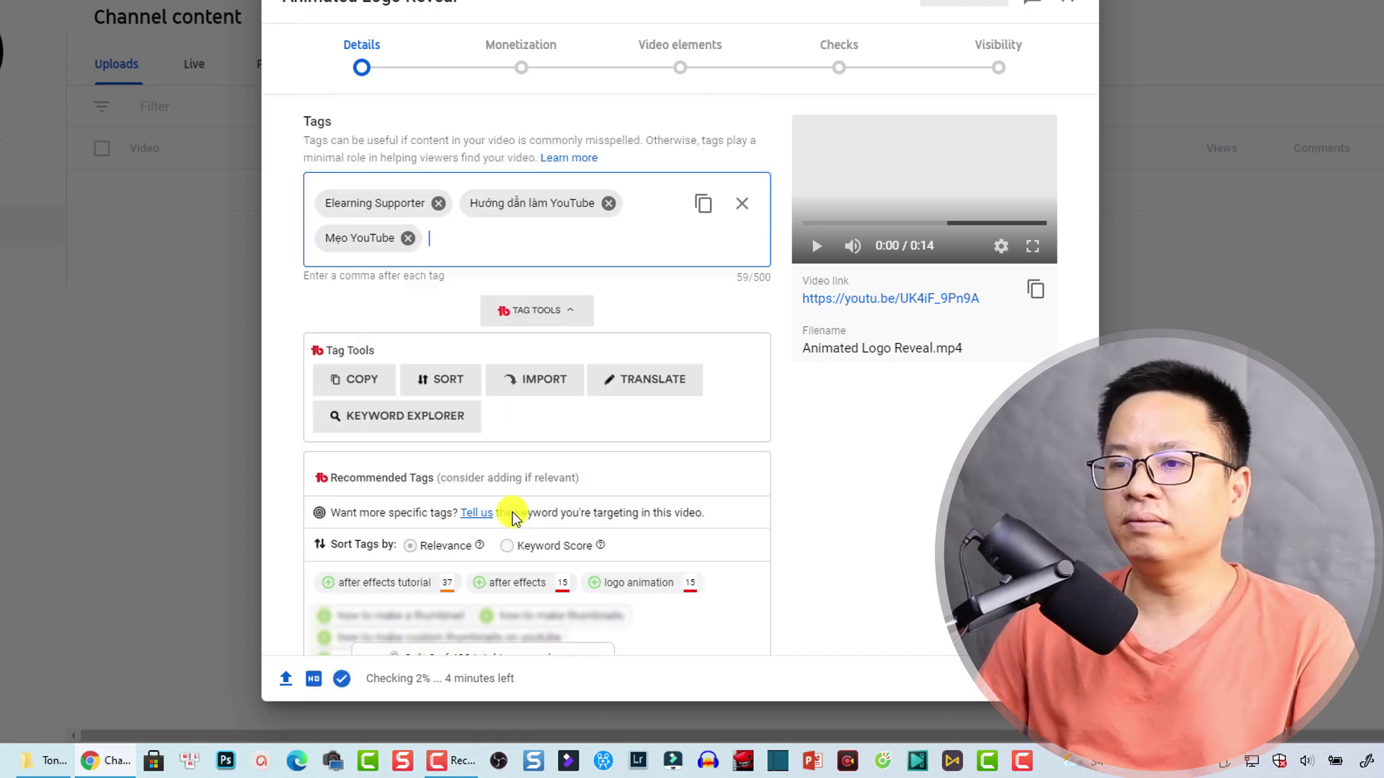
scroll(513, 517, "down", 1)
scroll(523, 490, "up", 5)
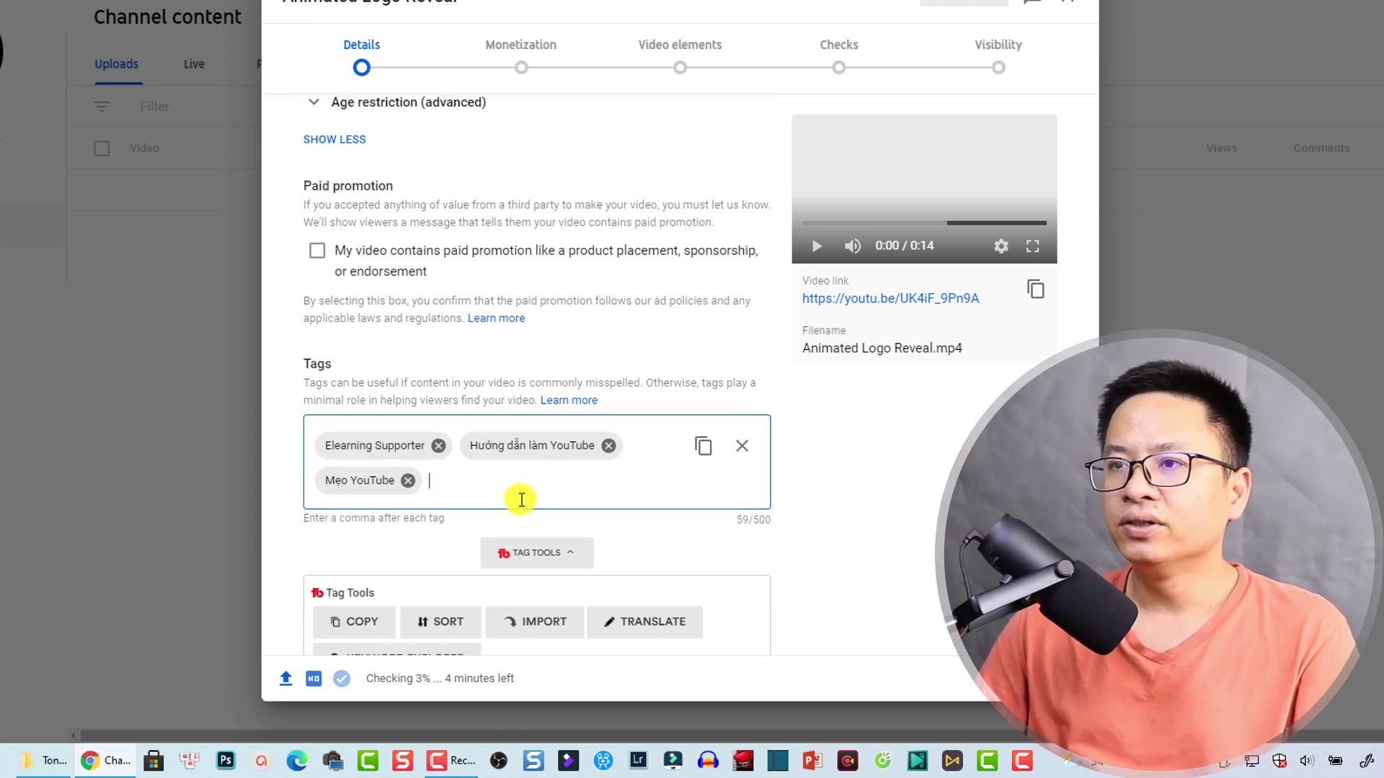
scroll(485, 593, "down", 1)
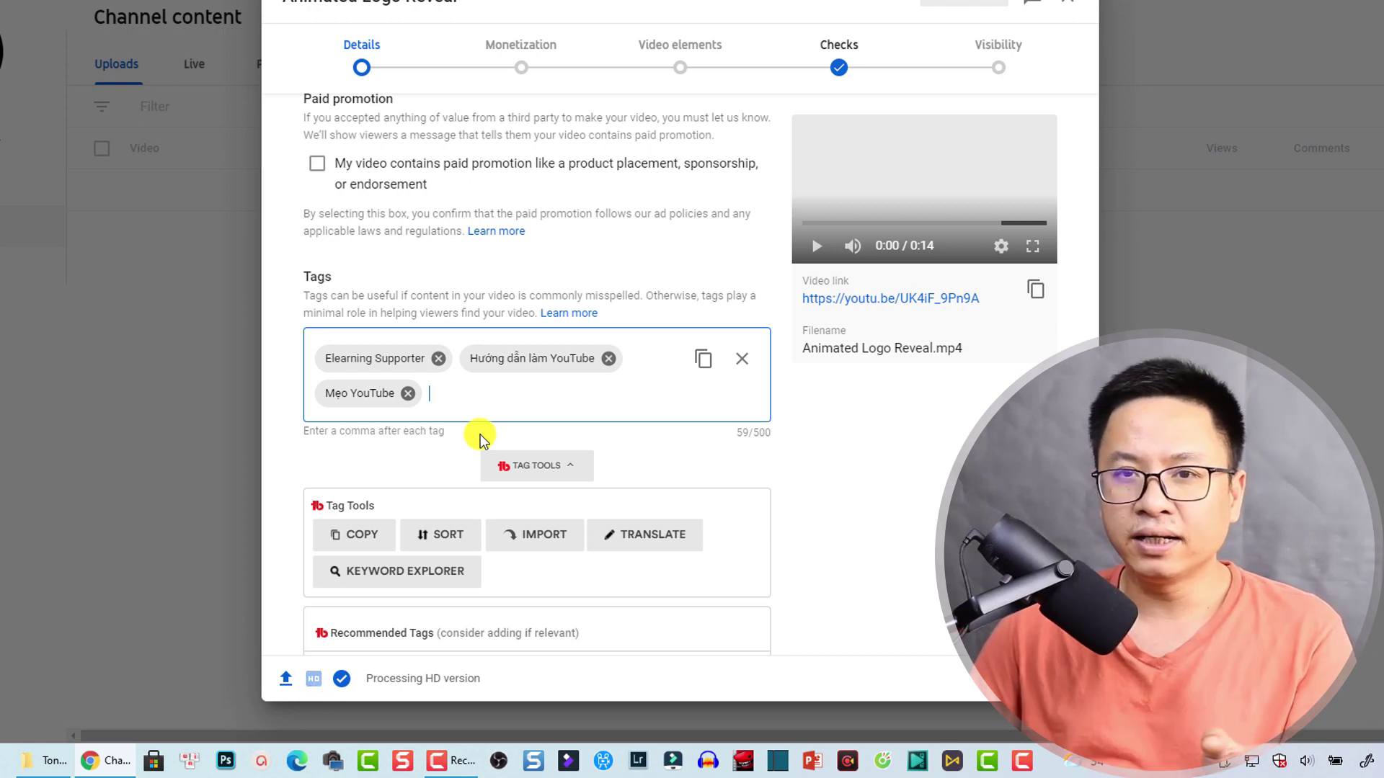
Replace the video title with "Xuất hiện logo trong filmora"
scroll(569, 269, "up", 10)
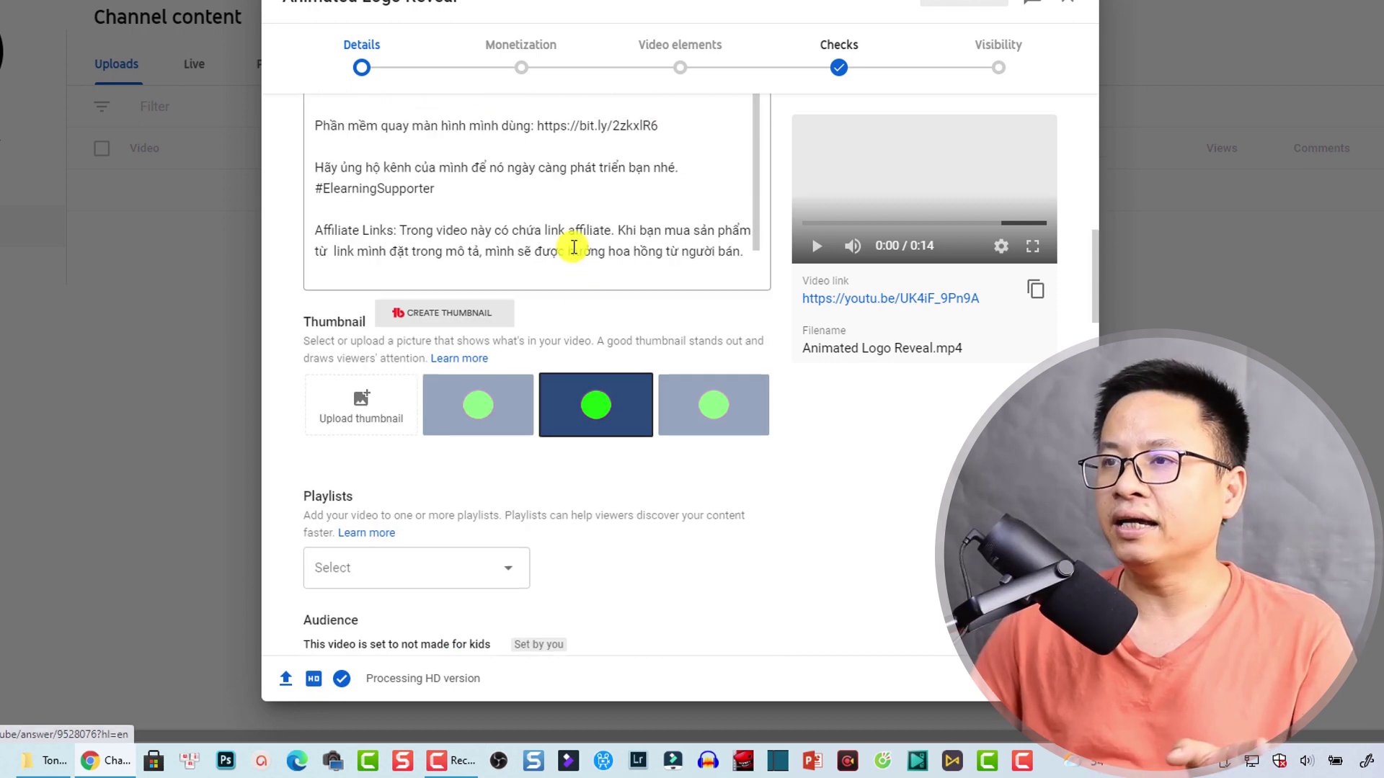
scroll(571, 238, "up", 10)
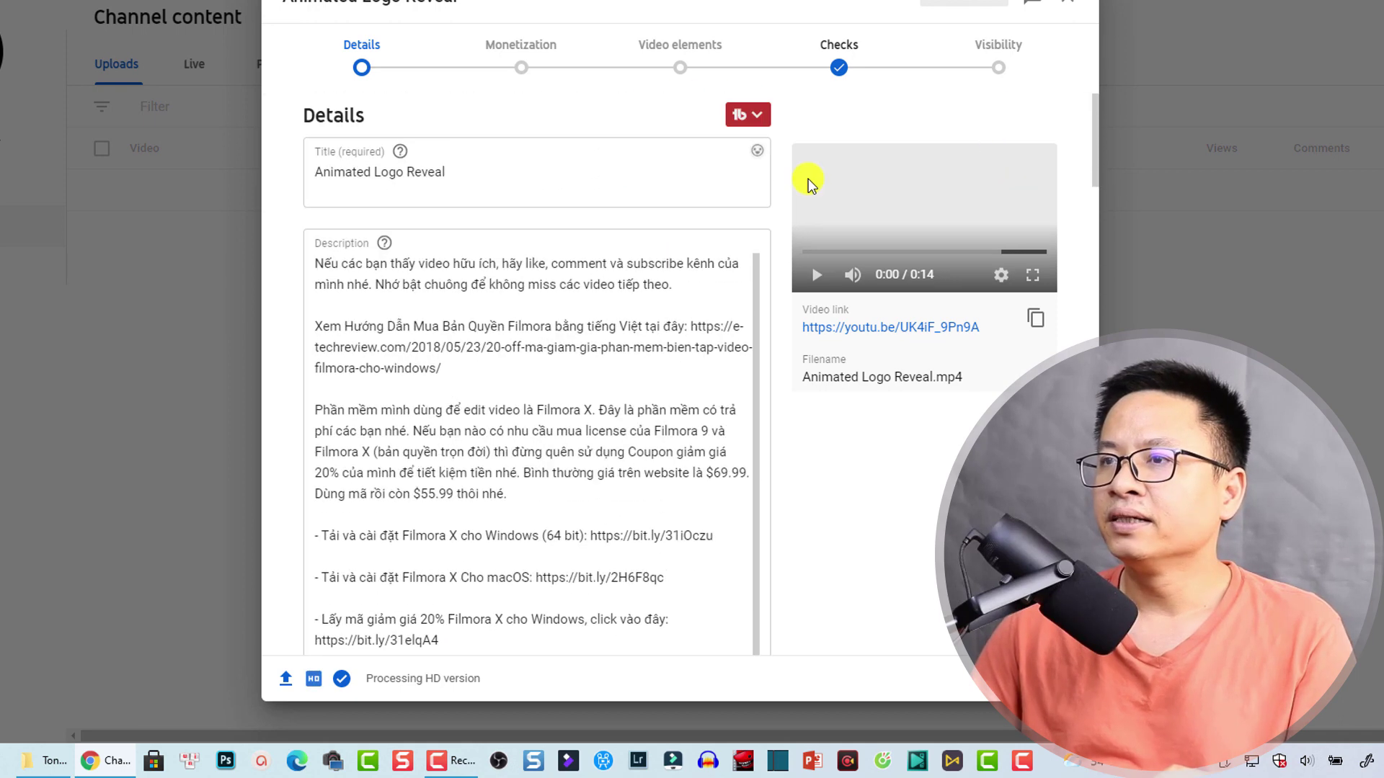
left_click(465, 179)
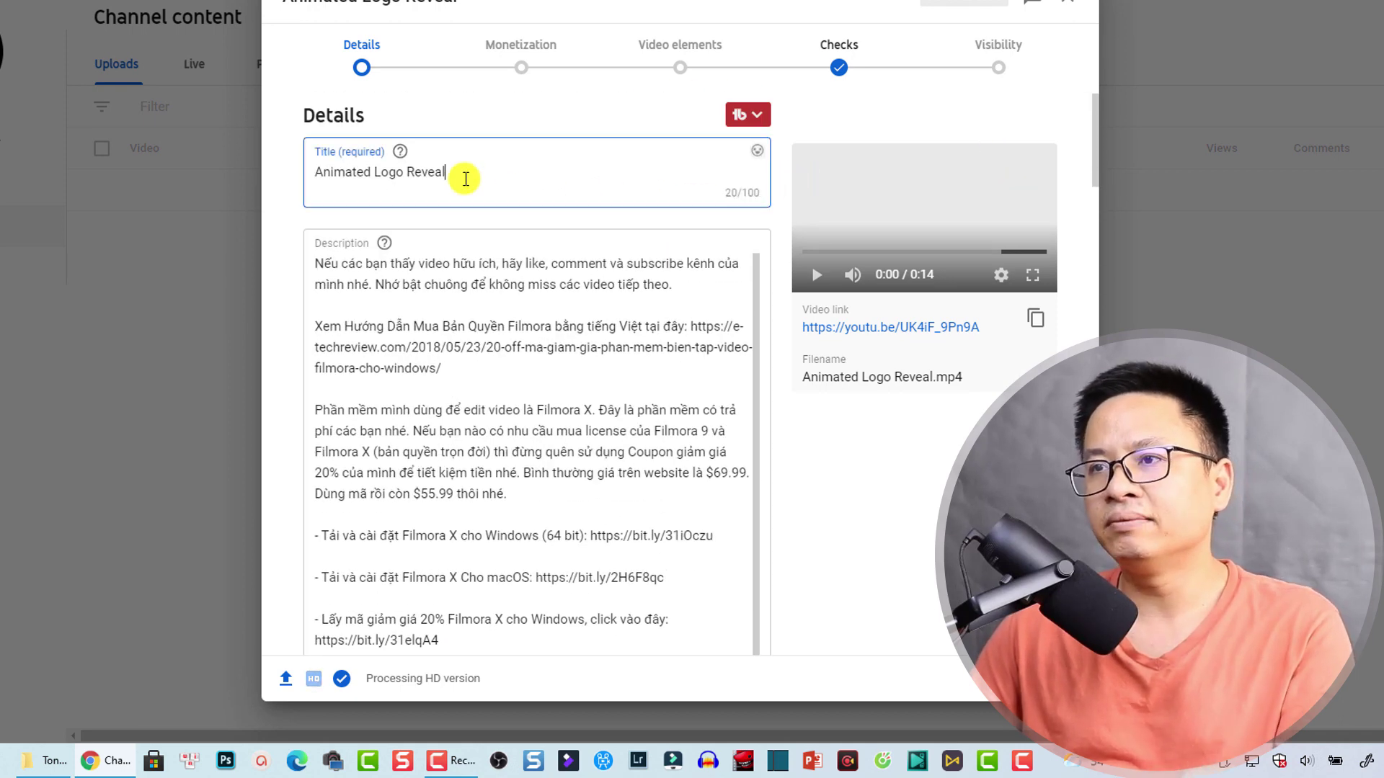
key("ctrl+a")
type("Xuất ")
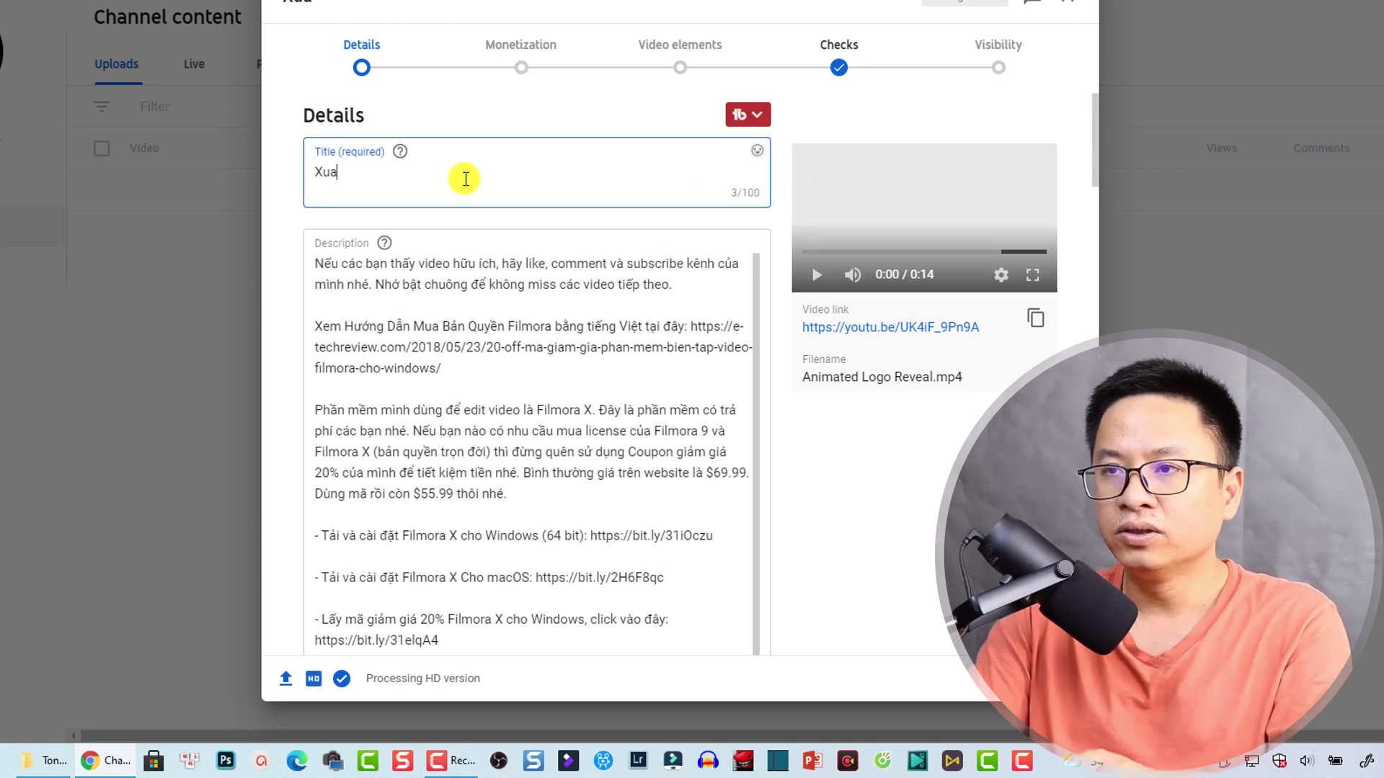
type("hien logo trong filmora")
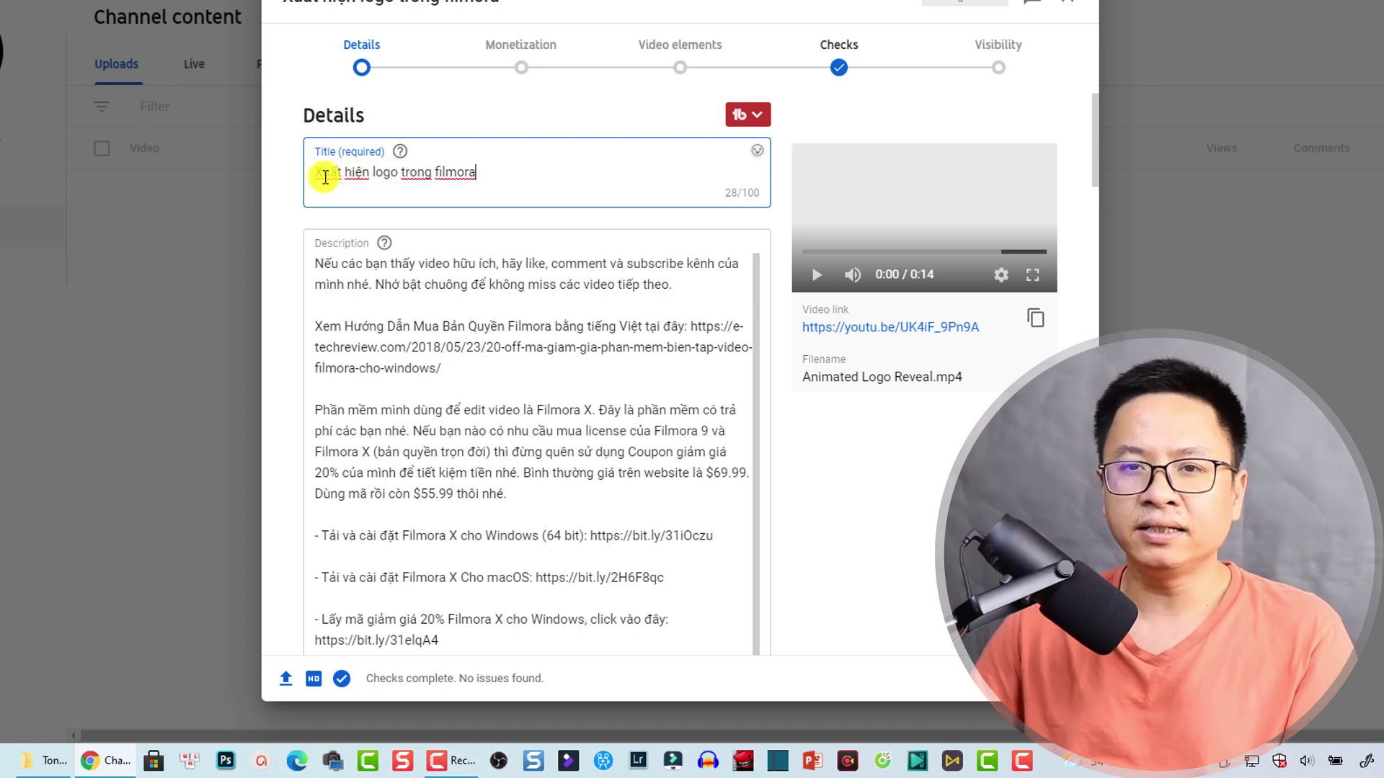
Add the tag "cách thêm logo trong filmora" to the video's tags
scroll(536, 255, "down", 1)
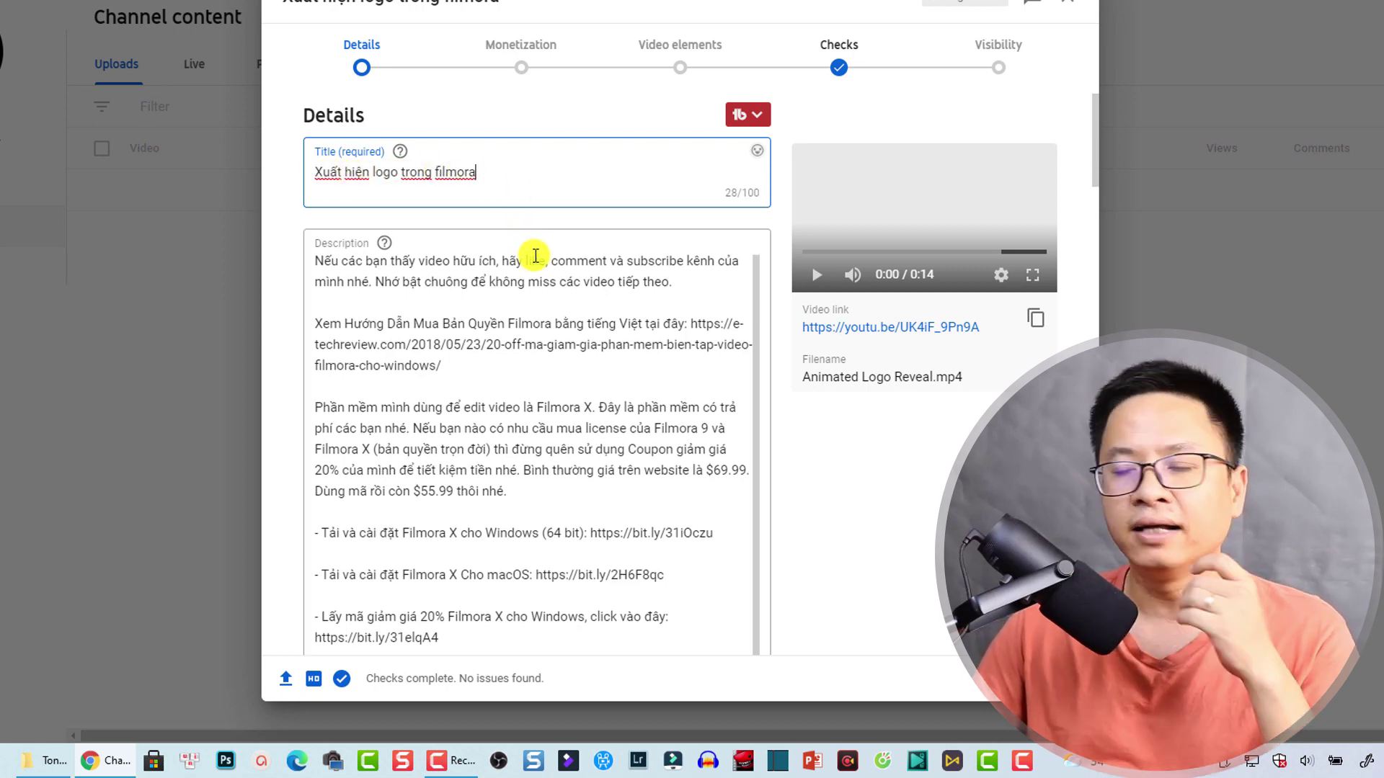
scroll(535, 256, "down", 15)
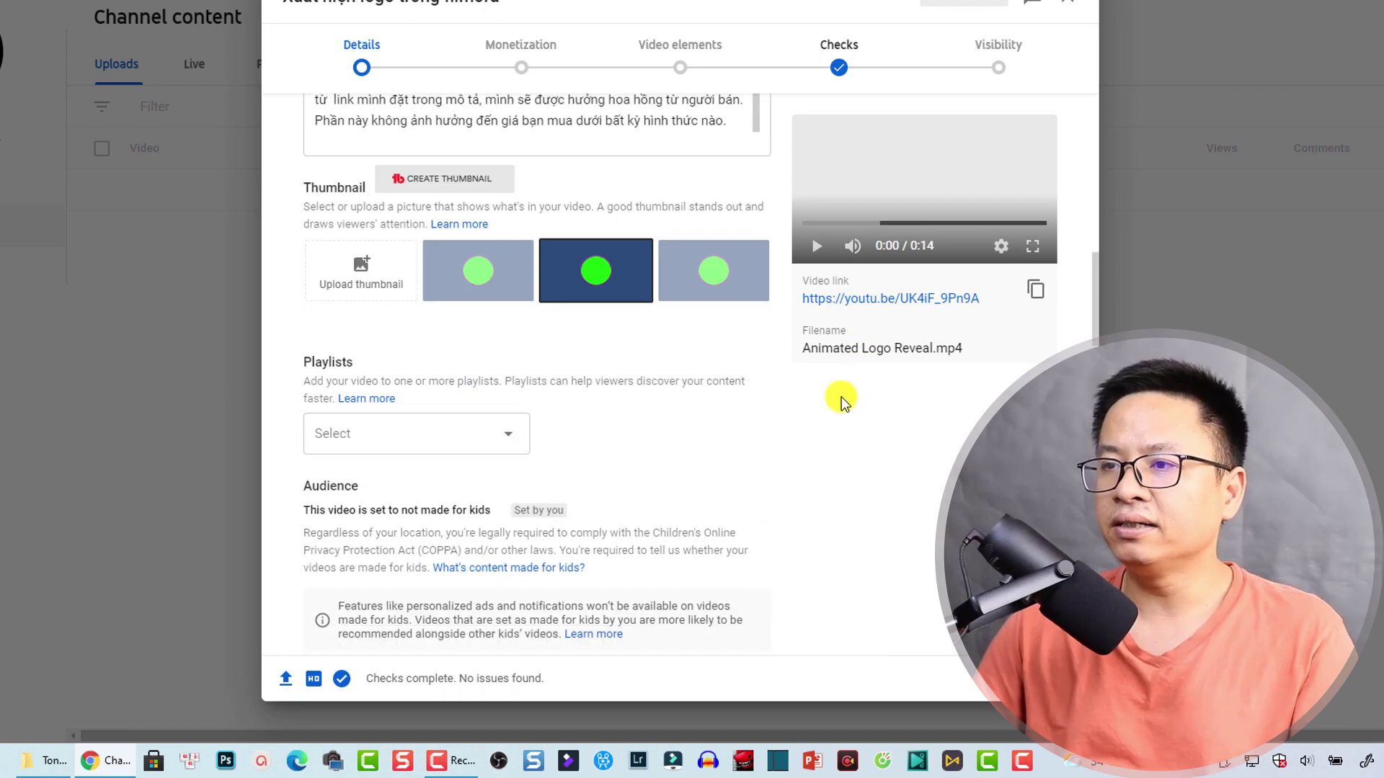
scroll(829, 400, "down", 10)
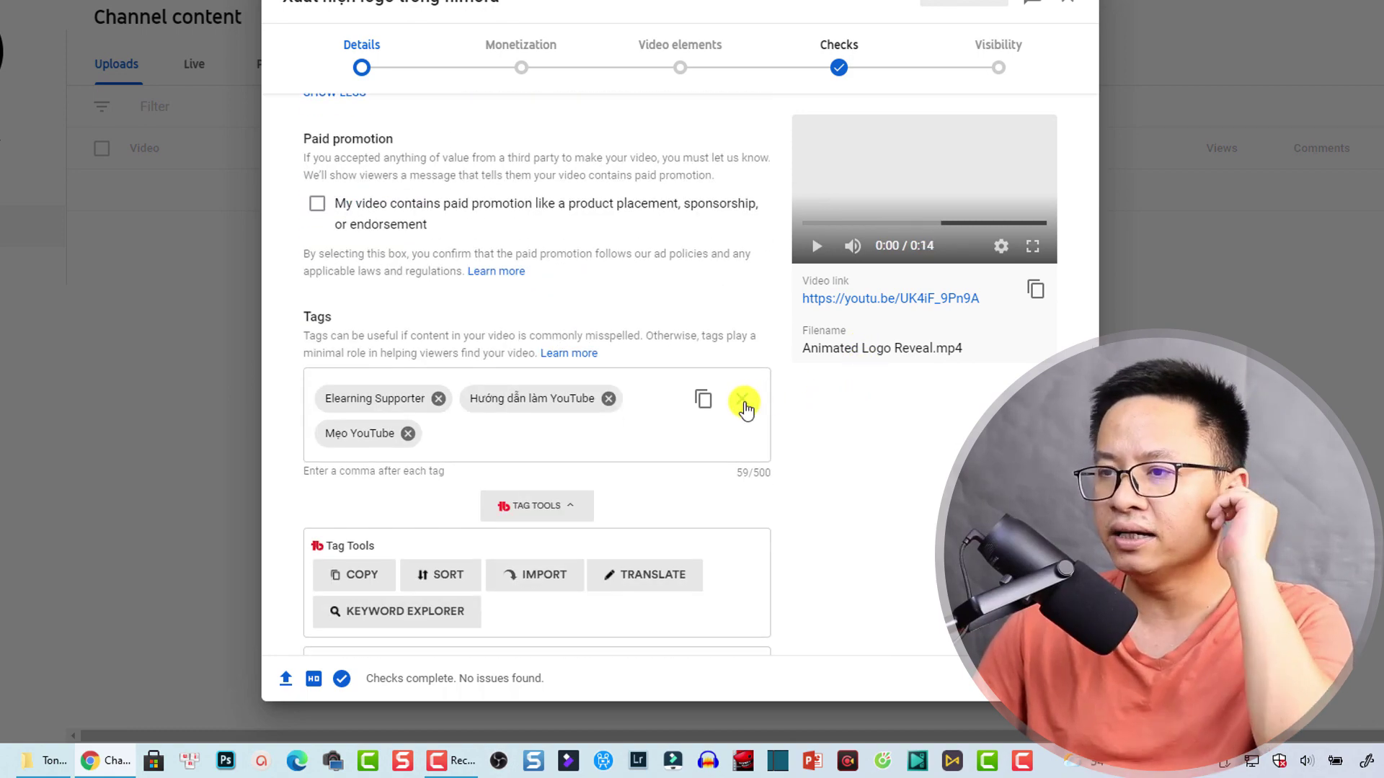
left_click(529, 429)
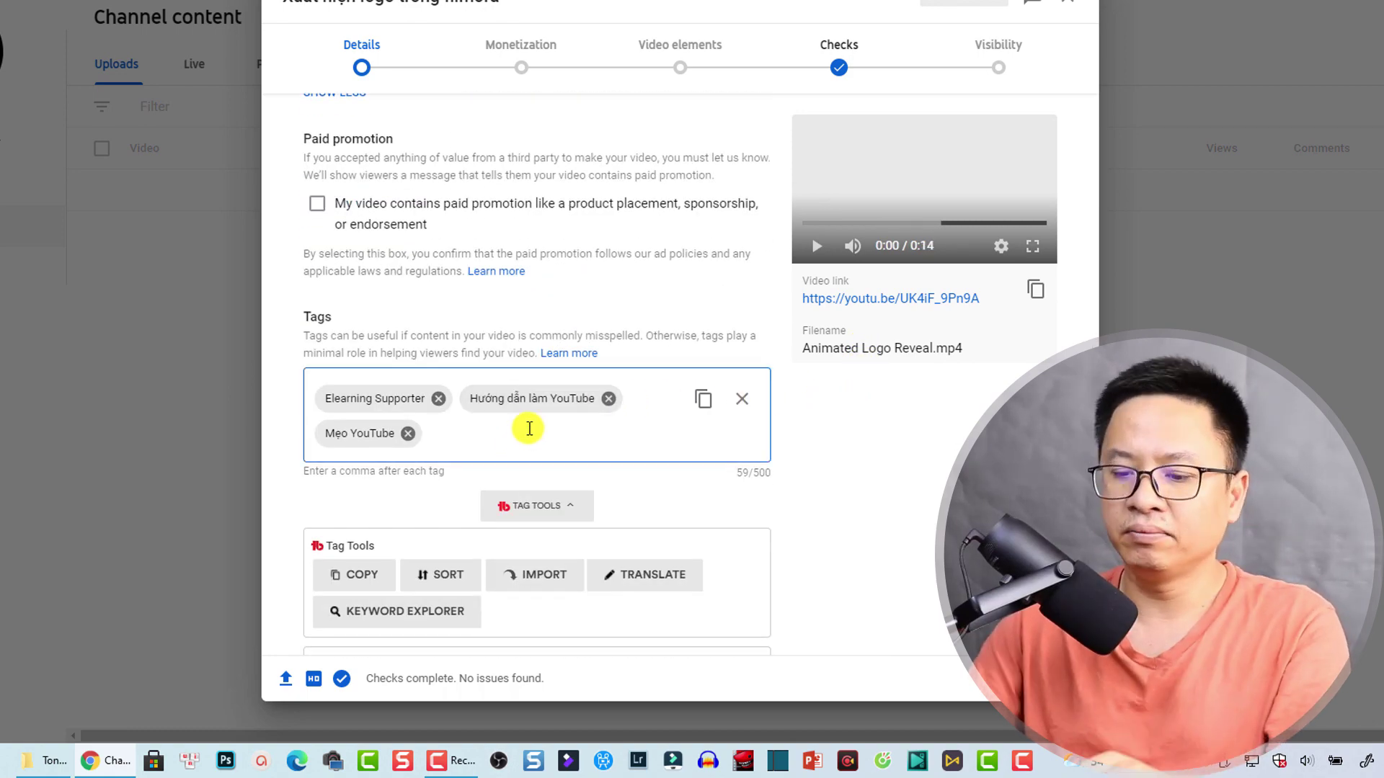
type("cách thêm lo")
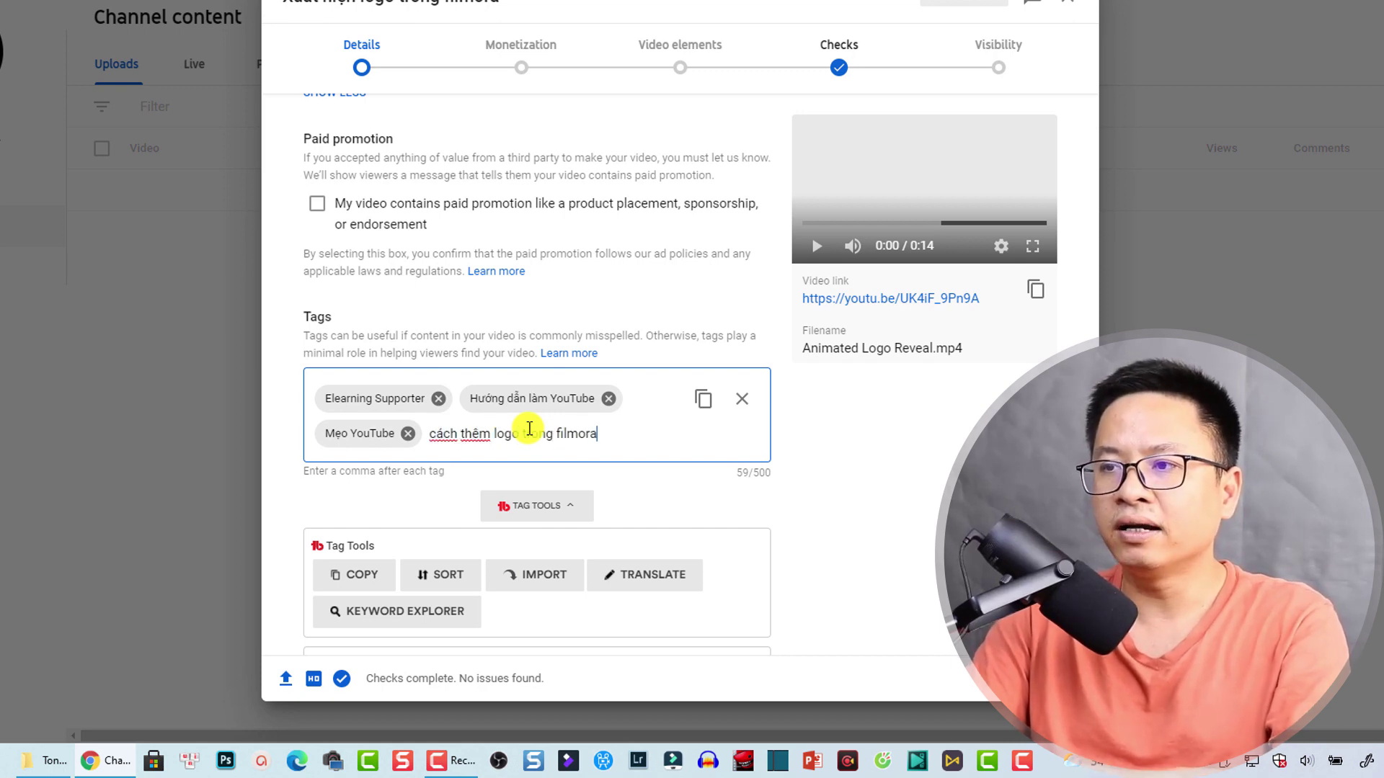
type("go trong filmora")
key("Return")
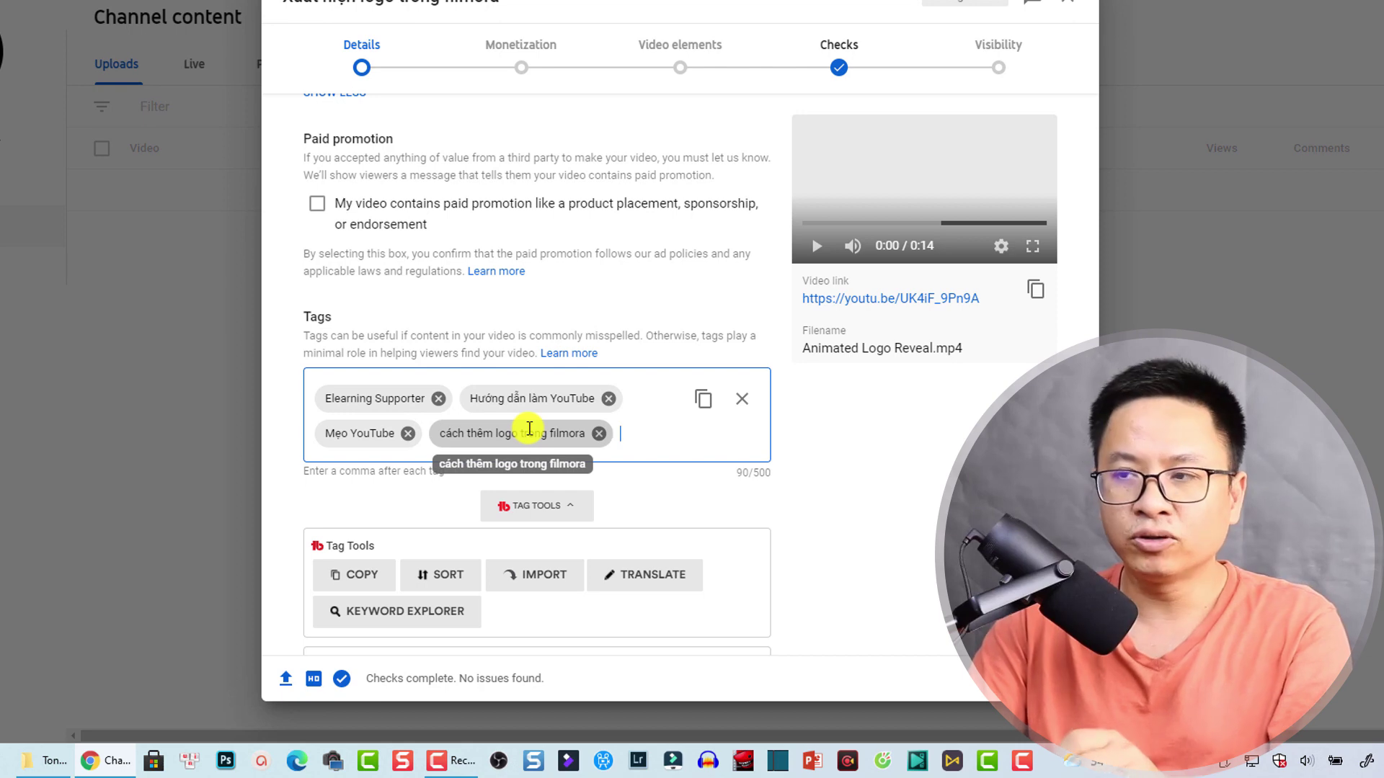
Add the tags "hướng dẫn filmora" and "cách chèn logo trong filmora" to the video
type("huướng dẫn")
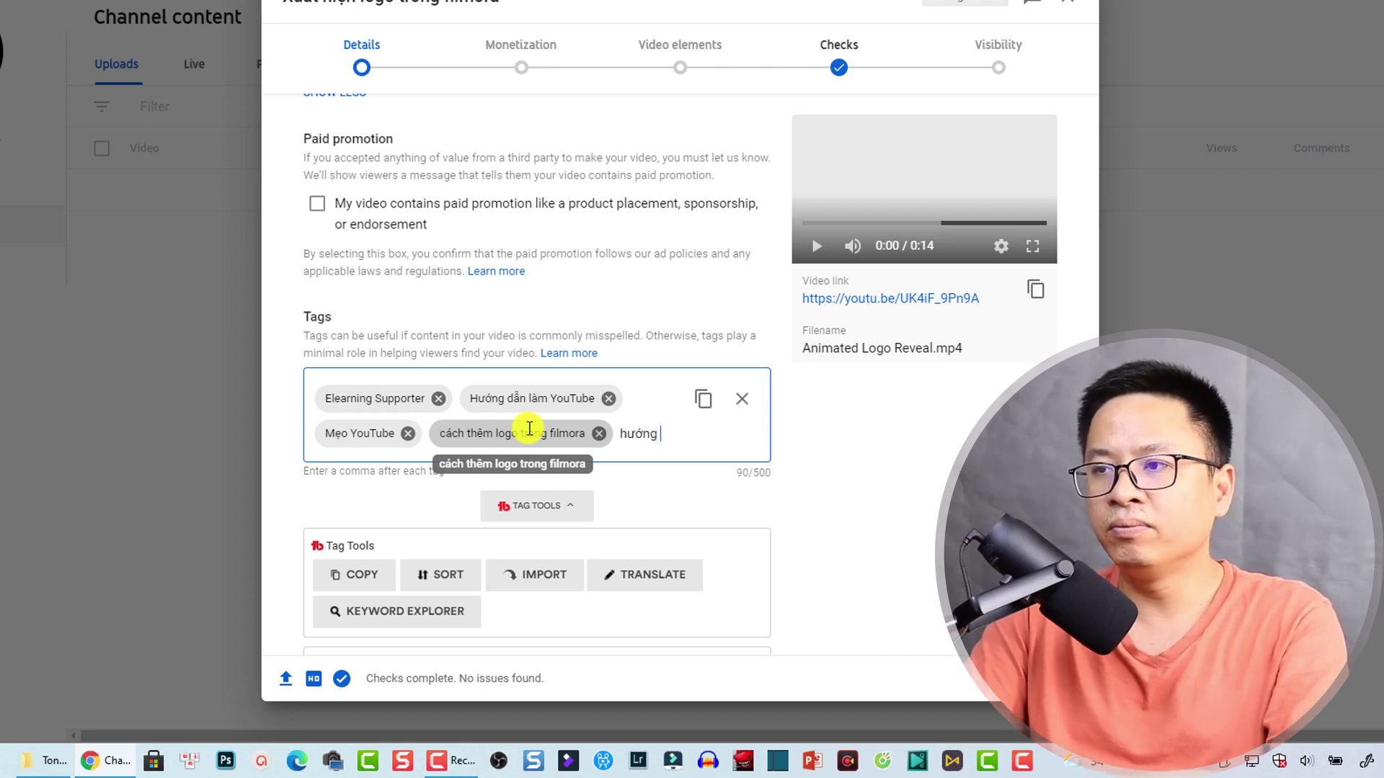
type(" filmora")
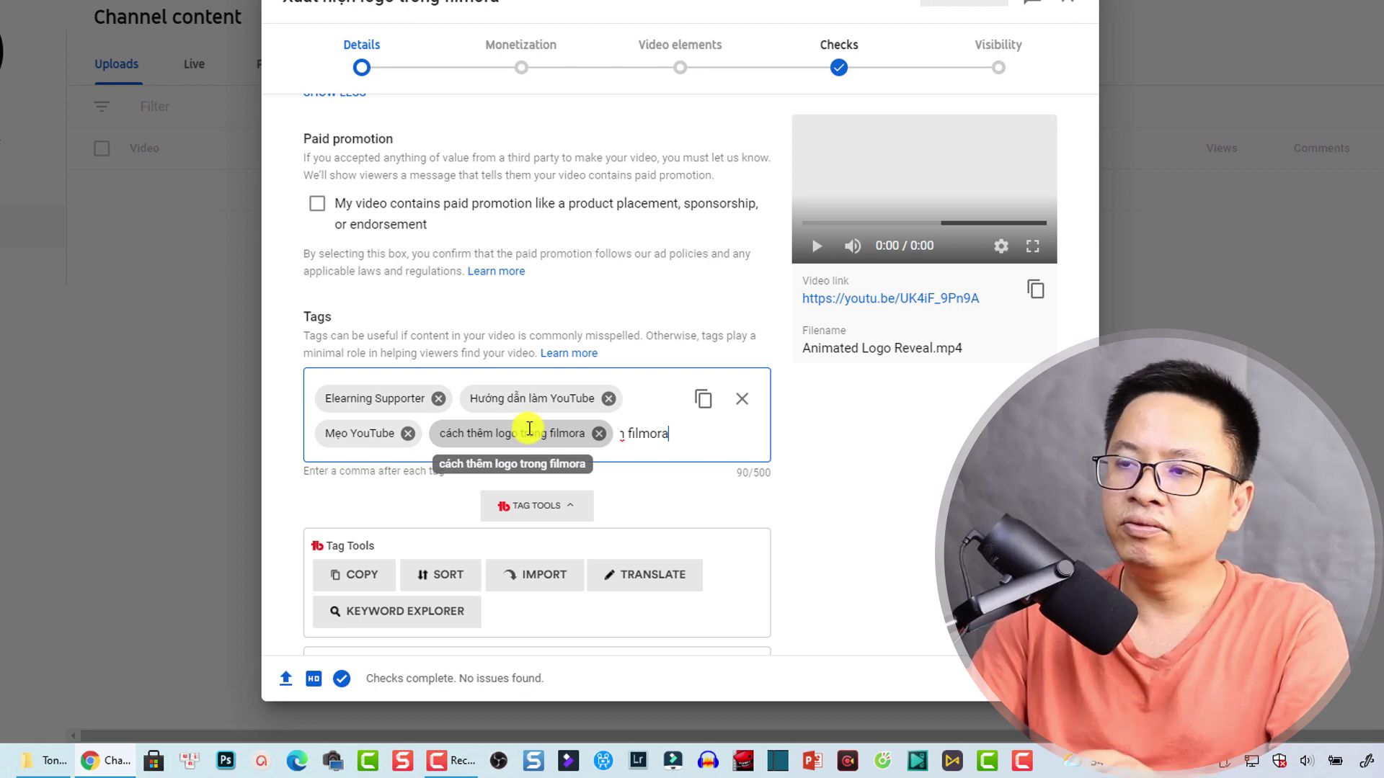
key("Return")
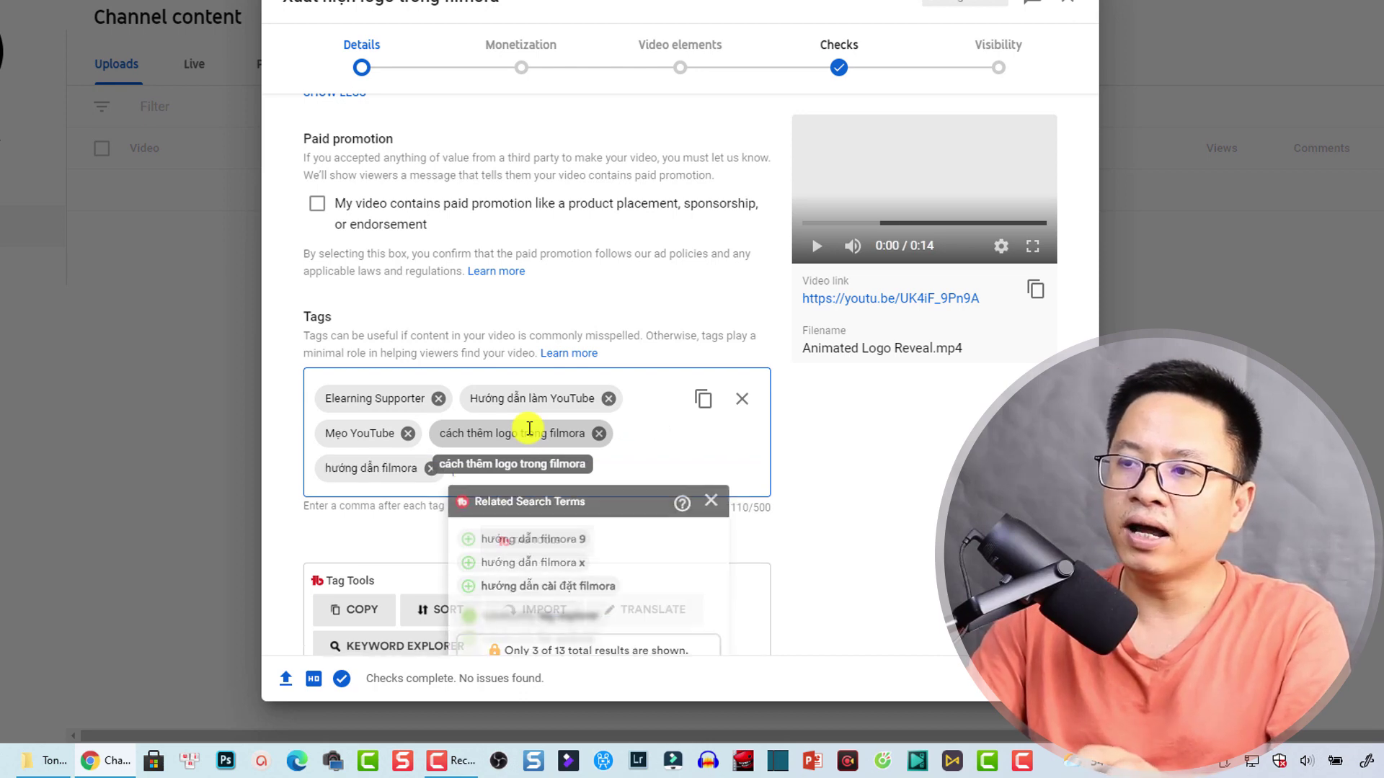
type("cách ")
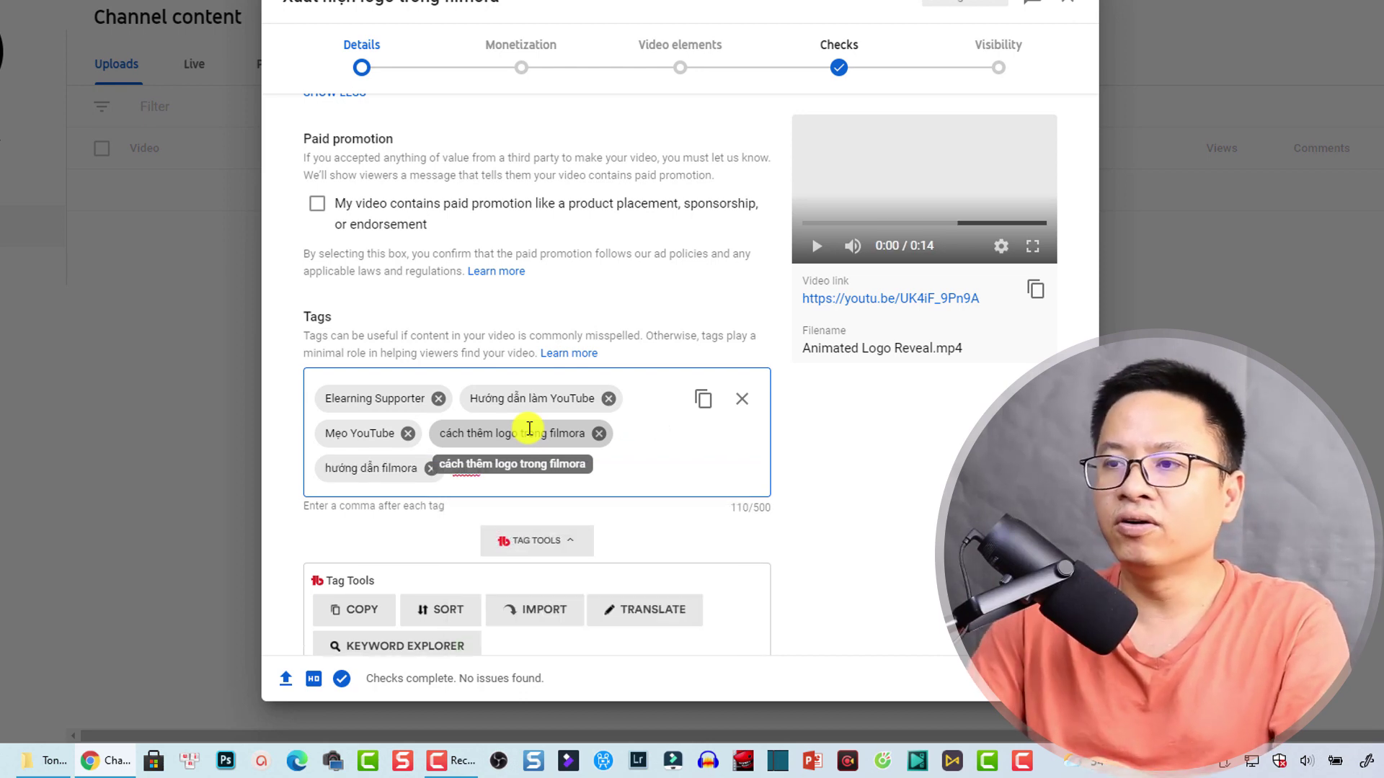
type("chèn logo tron")
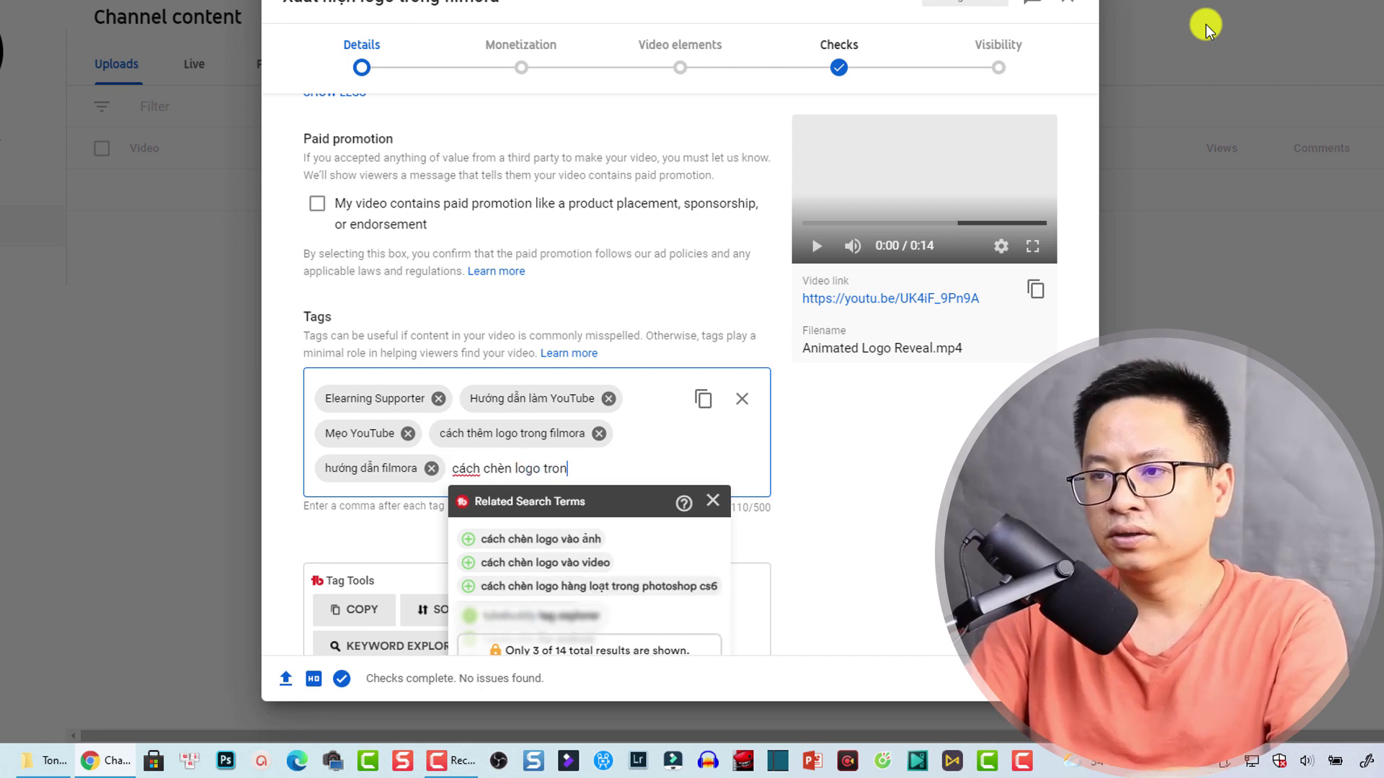
type("g filmora")
key("Return")
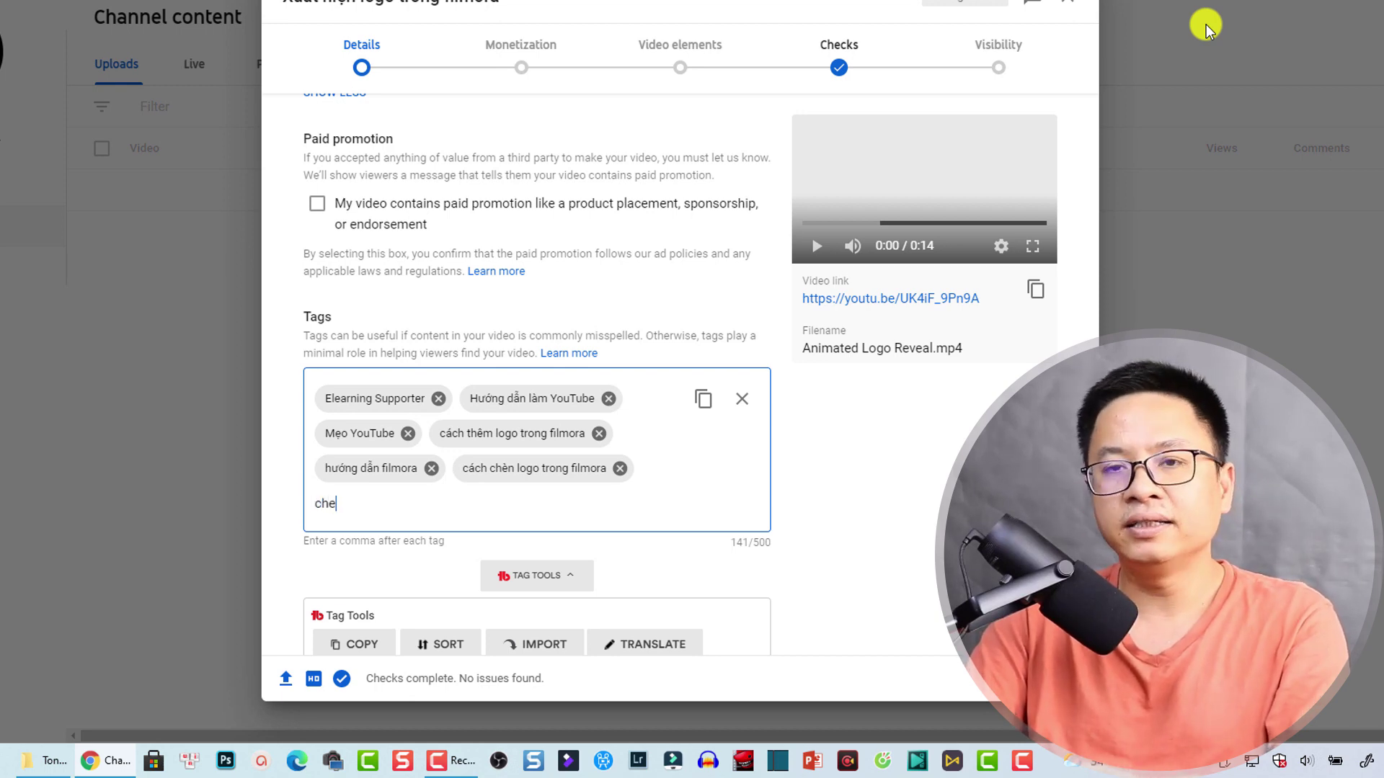
Add the tag "chèn ảnh vào video với filmora" to the video
type("chèn ảnh vào ")
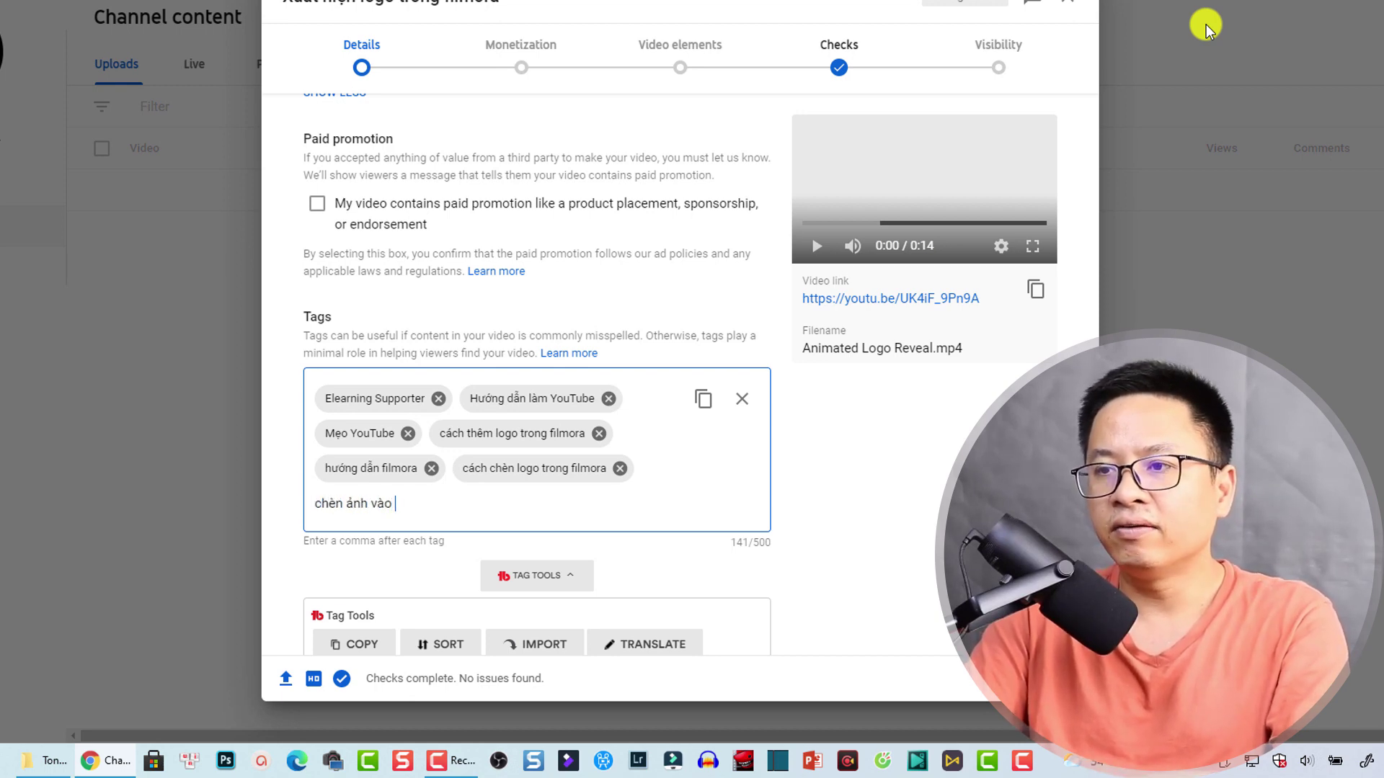
type("video vo")
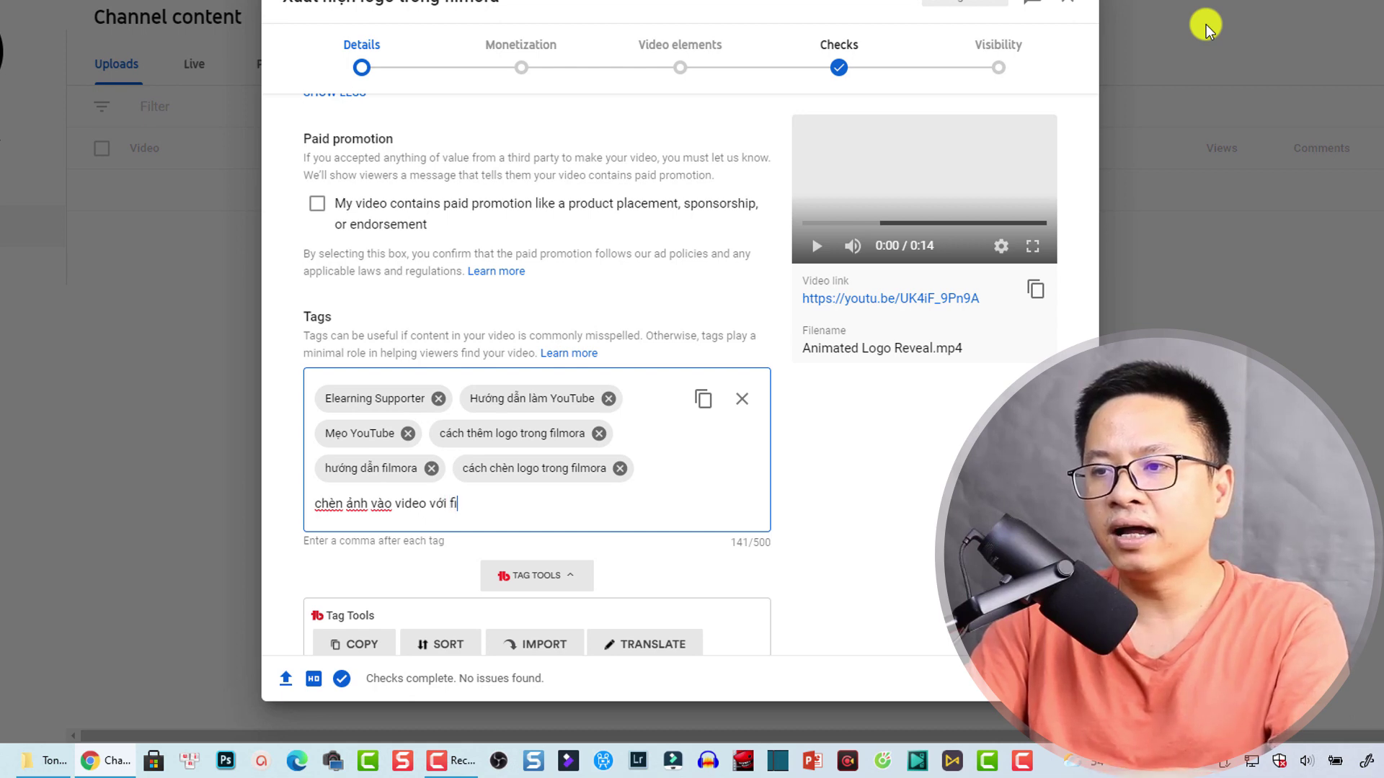
type("i filmora")
key("Return")
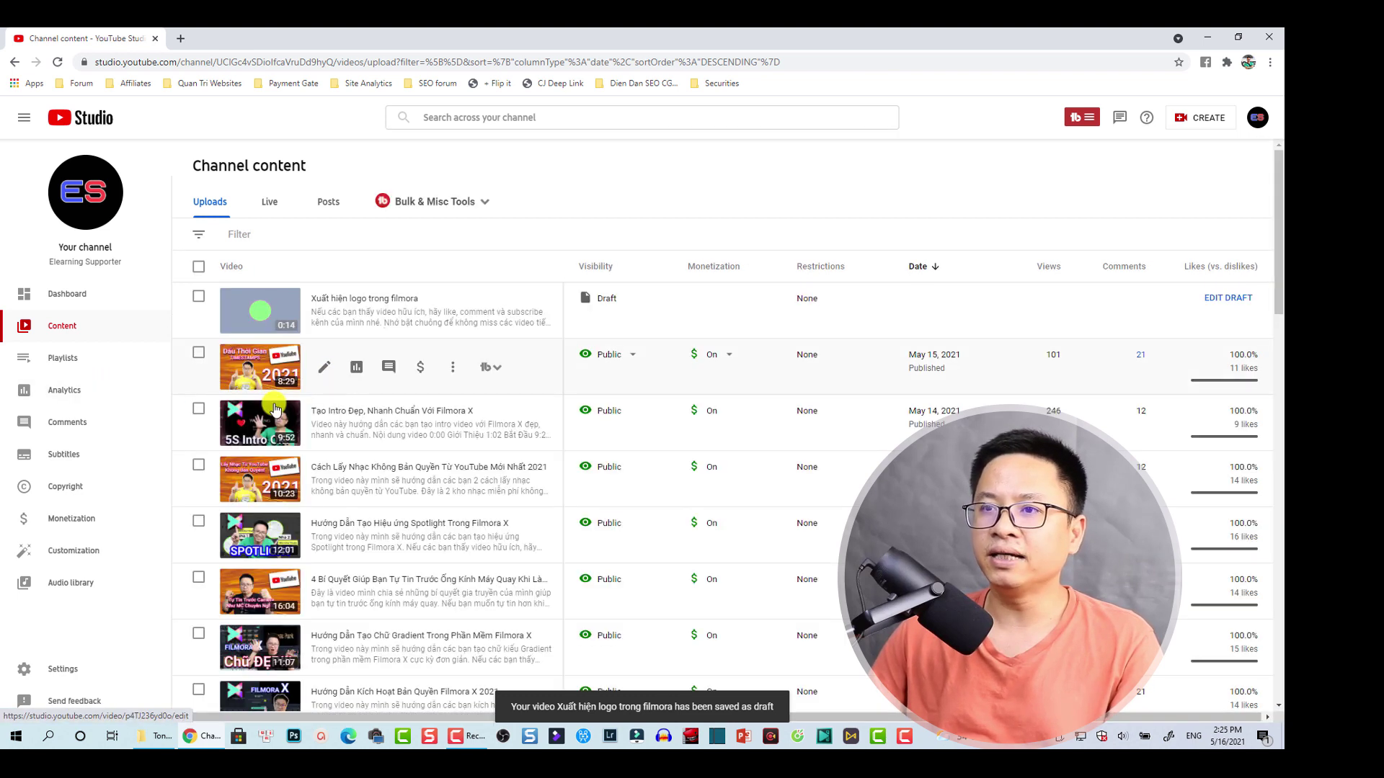
Open the details of the published video "Hướng Dẫn Thêm Dấu Thời Gian Vào Video YouTube Mới Nhất 2021" and examine its tags and their search ranks
left_click(326, 370)
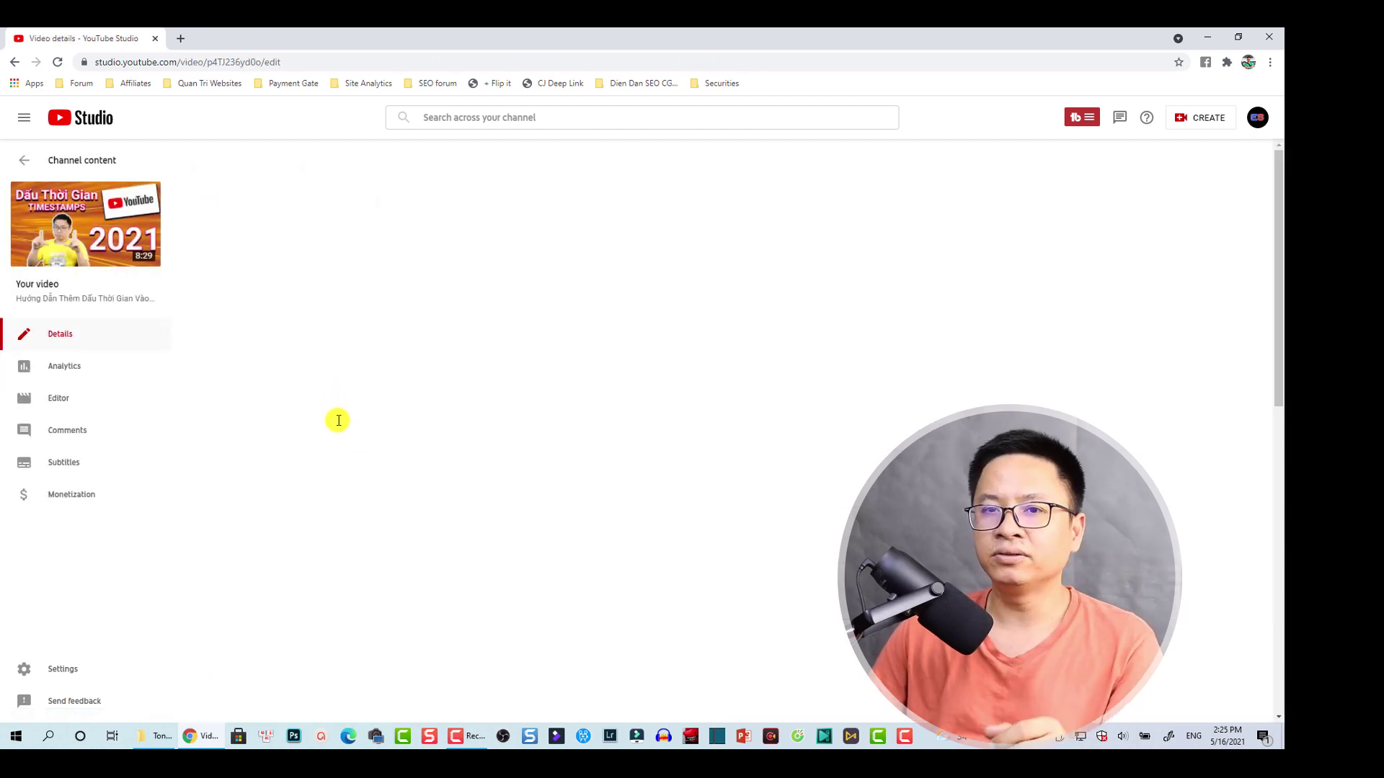
scroll(617, 516, "down", 10)
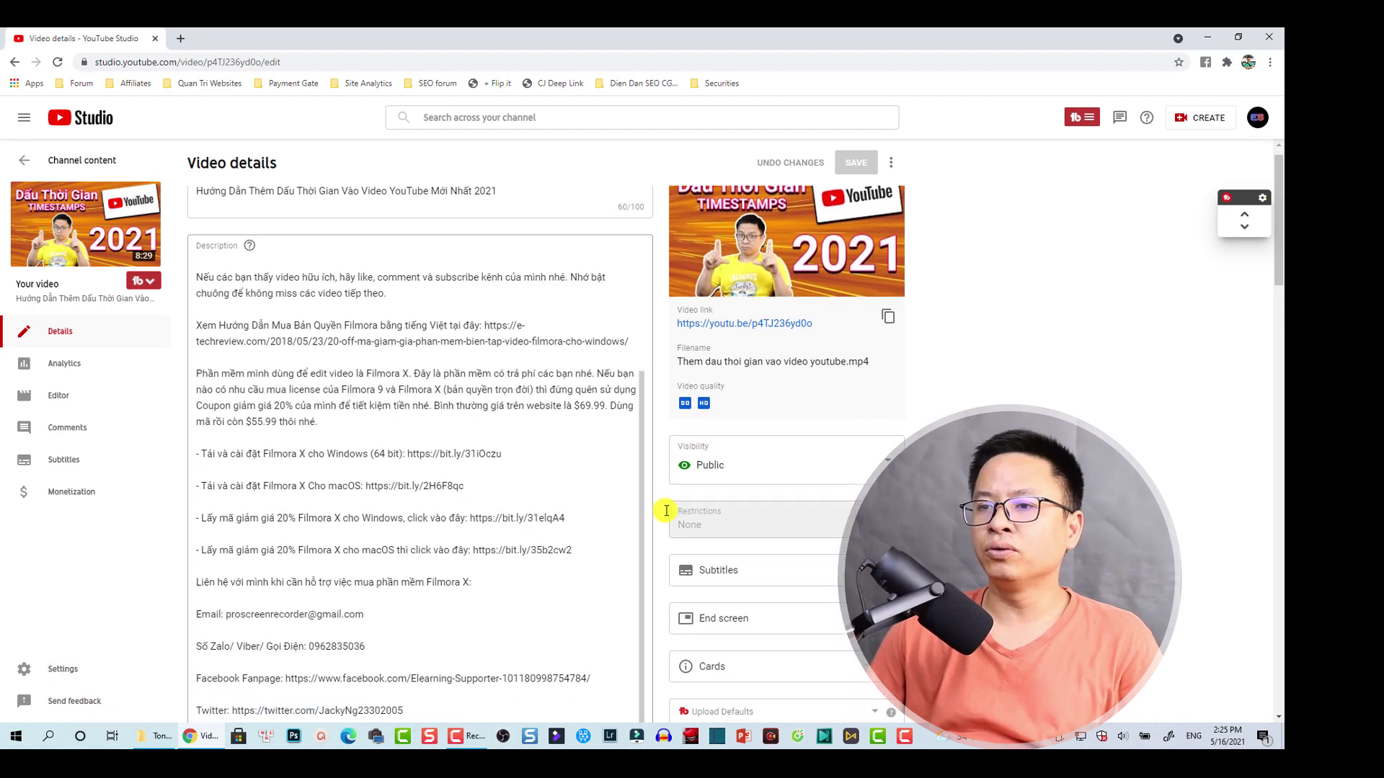
scroll(665, 514, "down", 12)
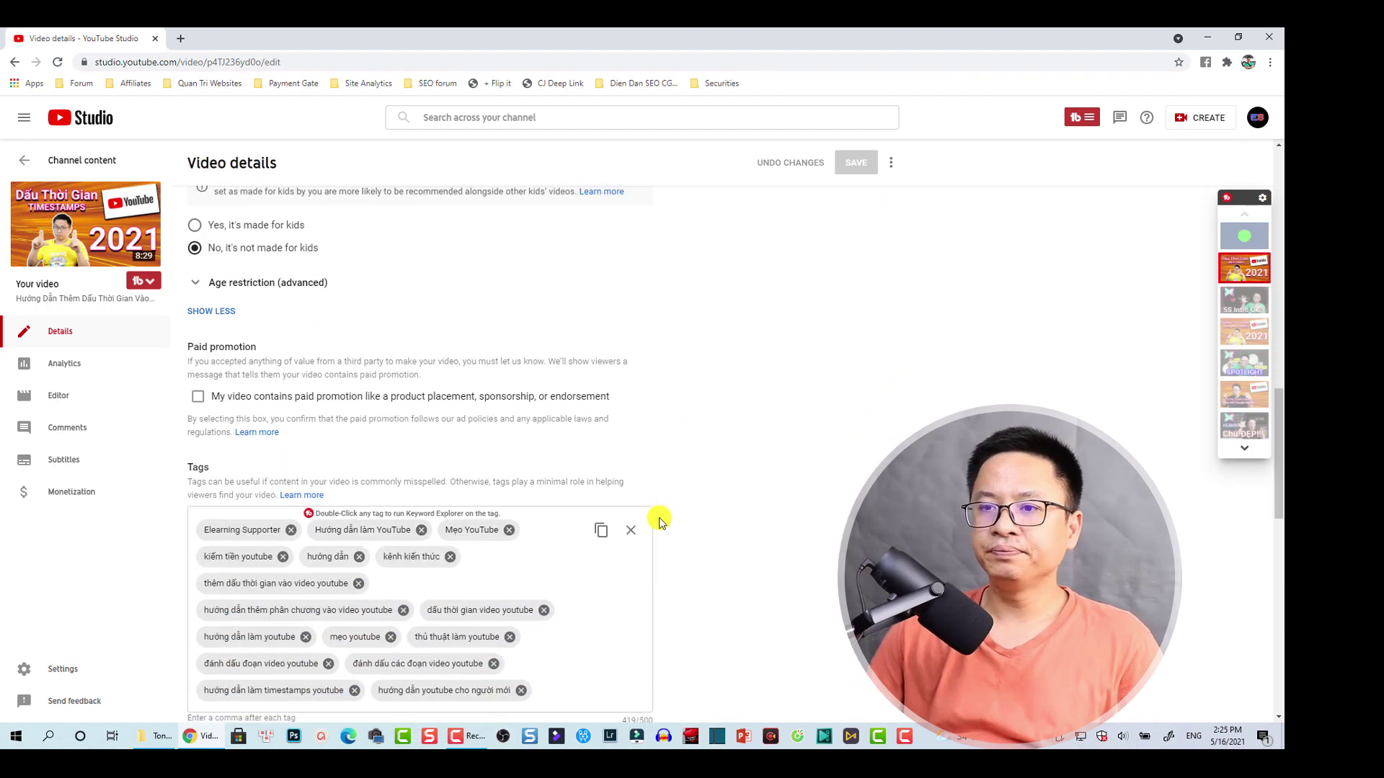
scroll(516, 448, "up", 2)
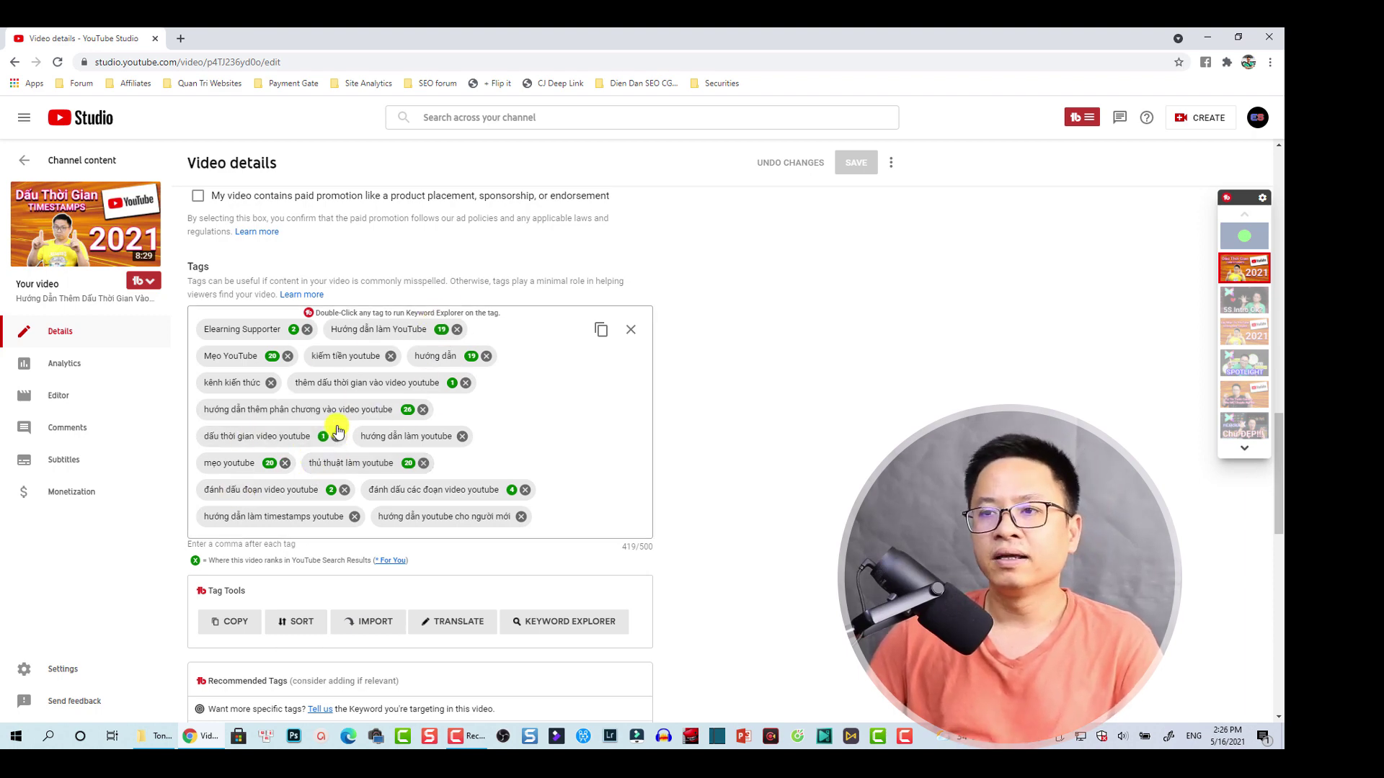
scroll(526, 468, "up", 1)
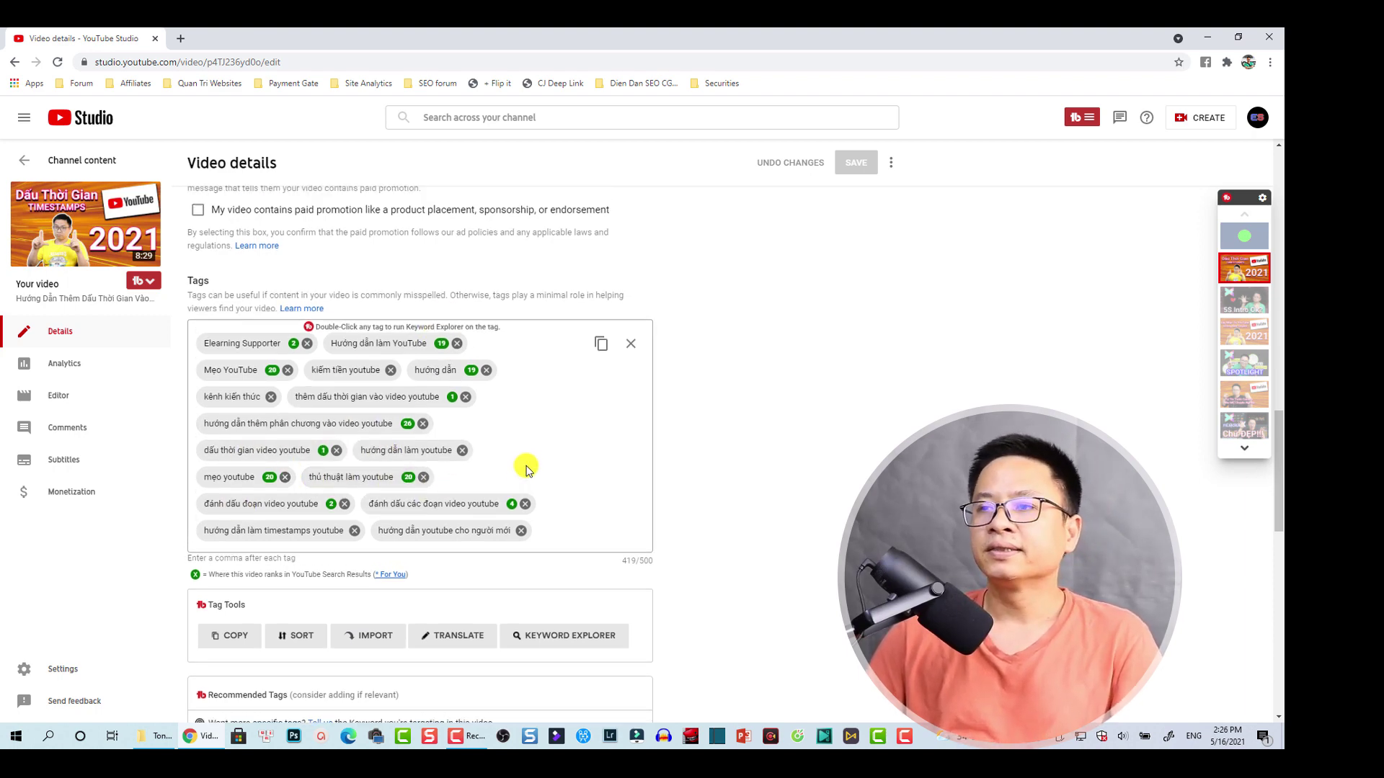
Review the hashtags near the end of the video's description and select "#mẹo_youtube"
scroll(533, 470, "up", 15)
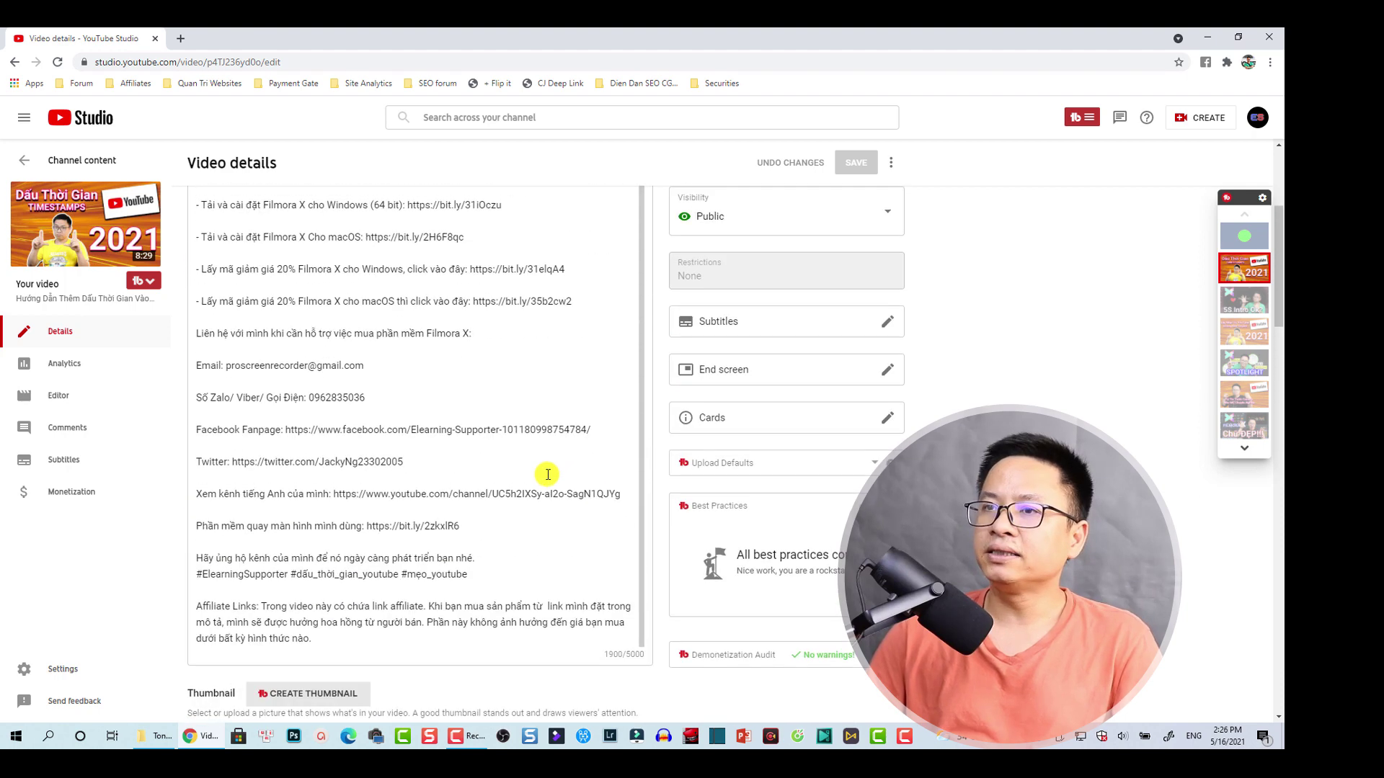
scroll(509, 488, "down", 2)
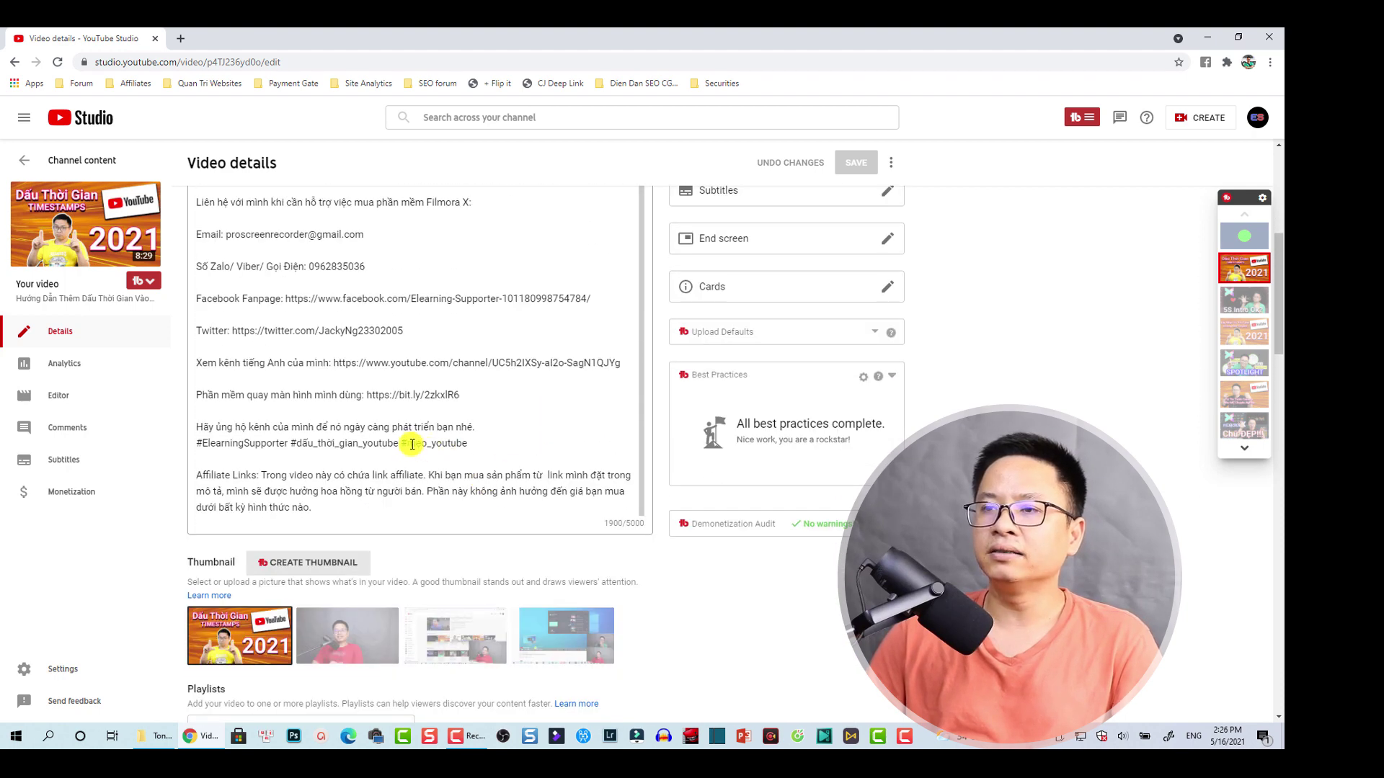
left_click(414, 443)
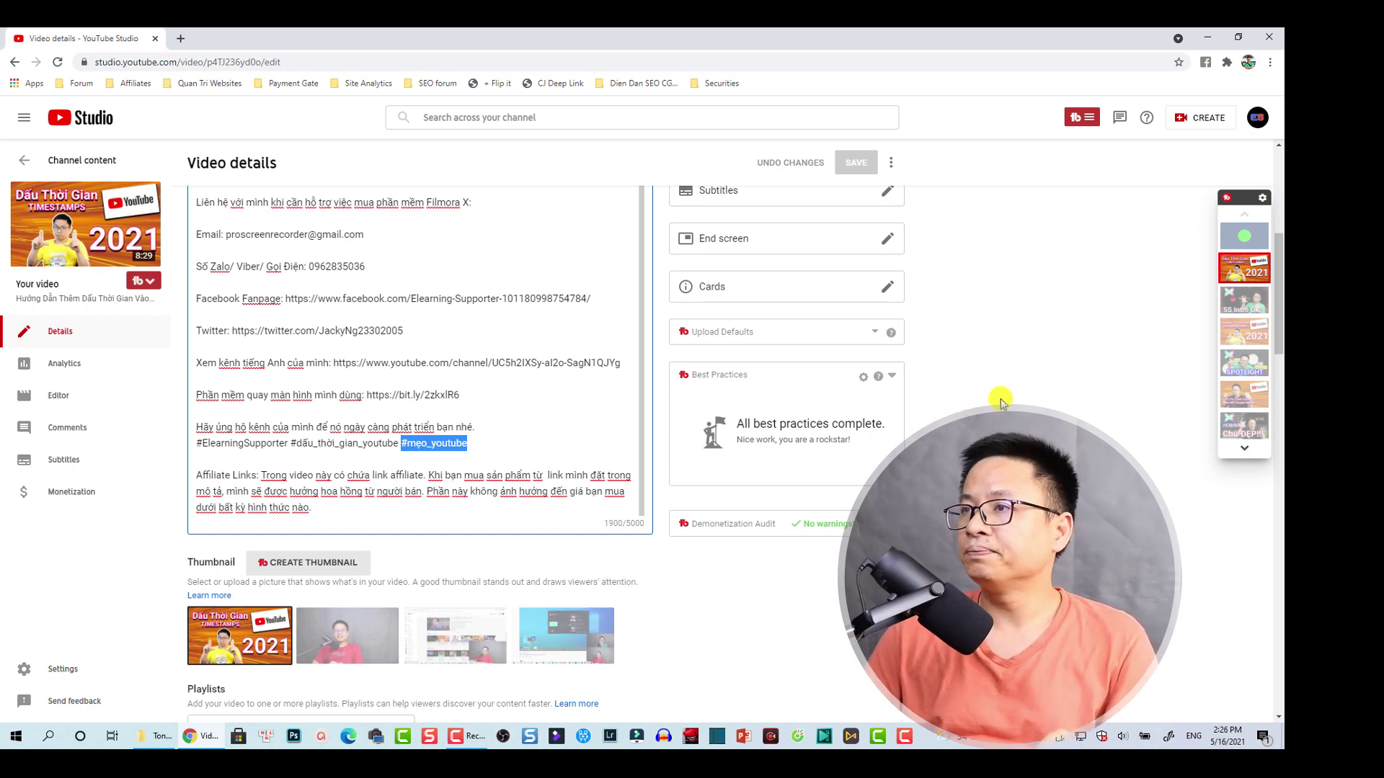
Open the timestamps video's public watch page on YouTube and pause its playback
scroll(541, 383, "up", 15)
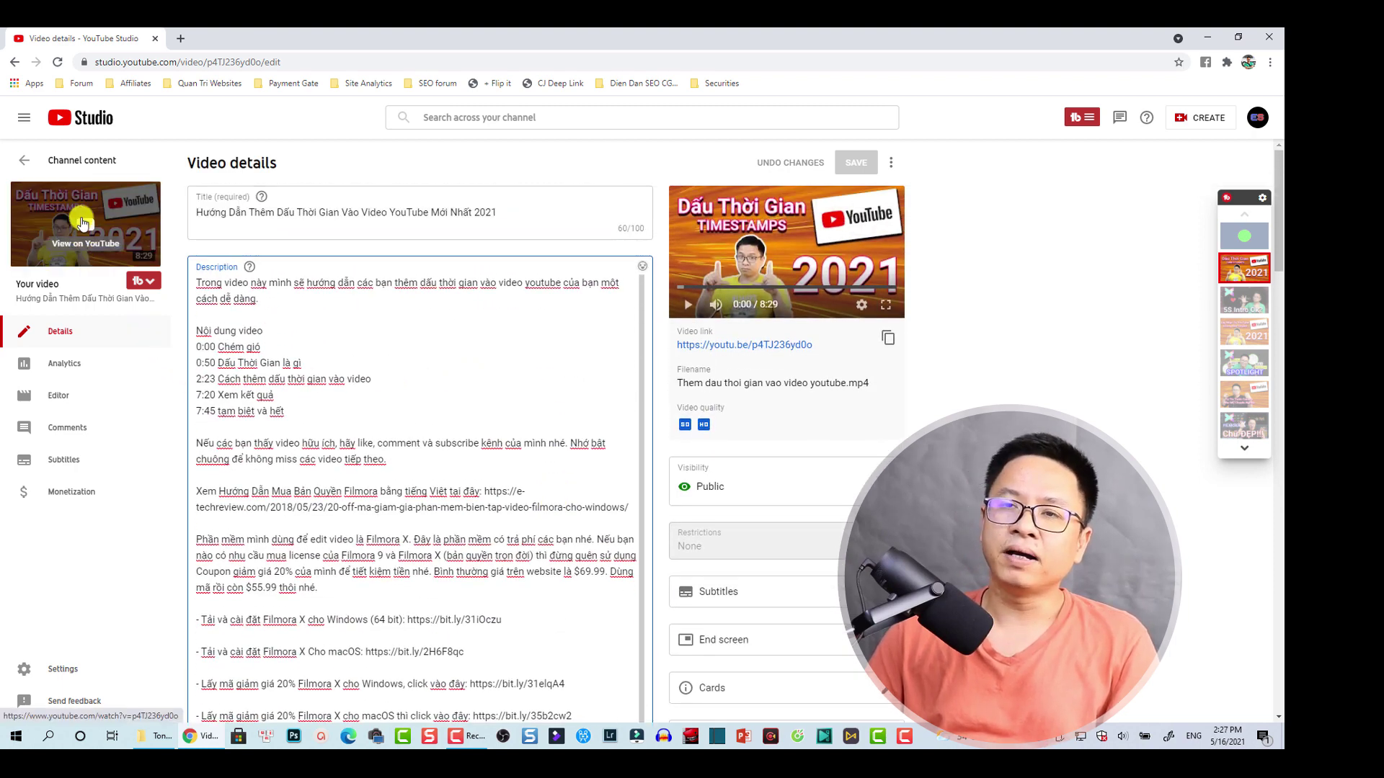
left_click(727, 340)
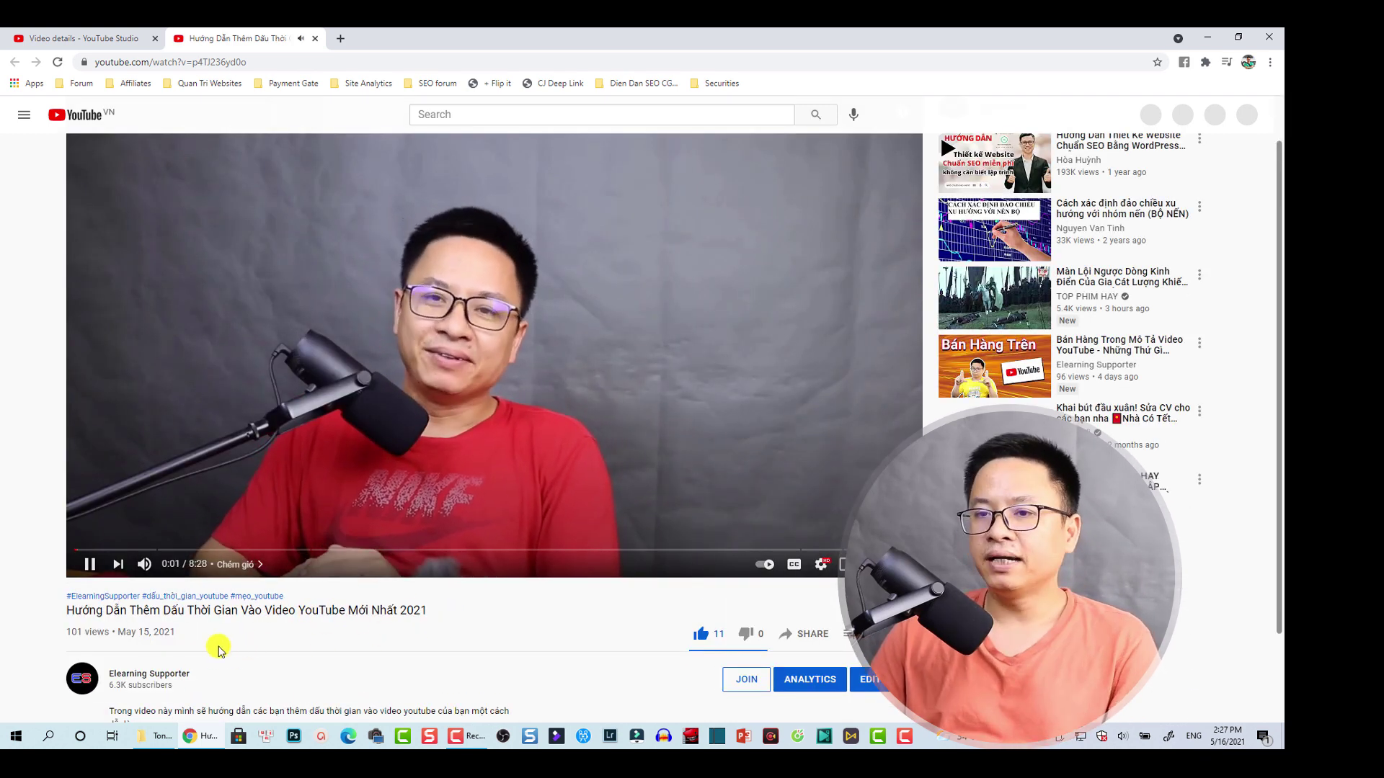
left_click(96, 564)
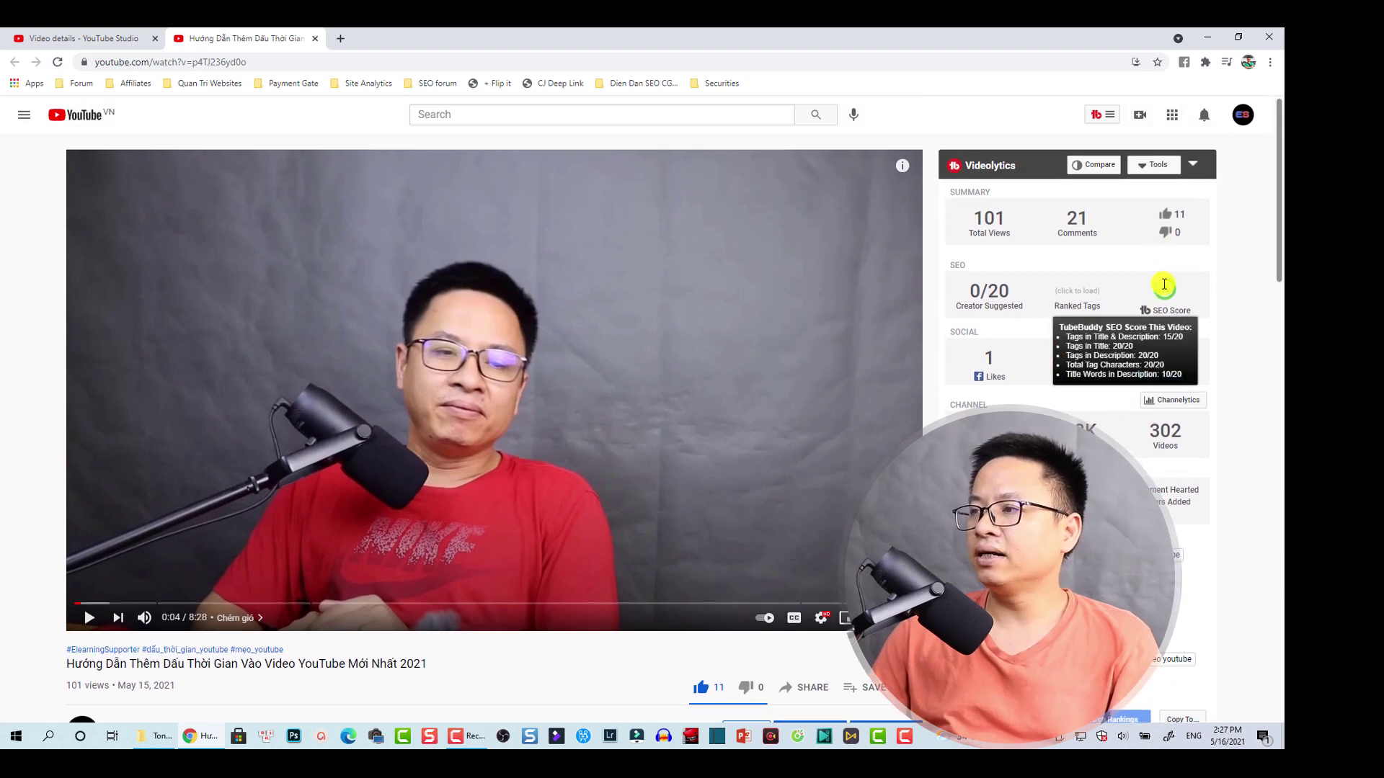
Load the search rankings for the video's tags in TubeBuddy Videolytics and review the ranked tags and SEO score
scroll(1165, 288, "down", 3)
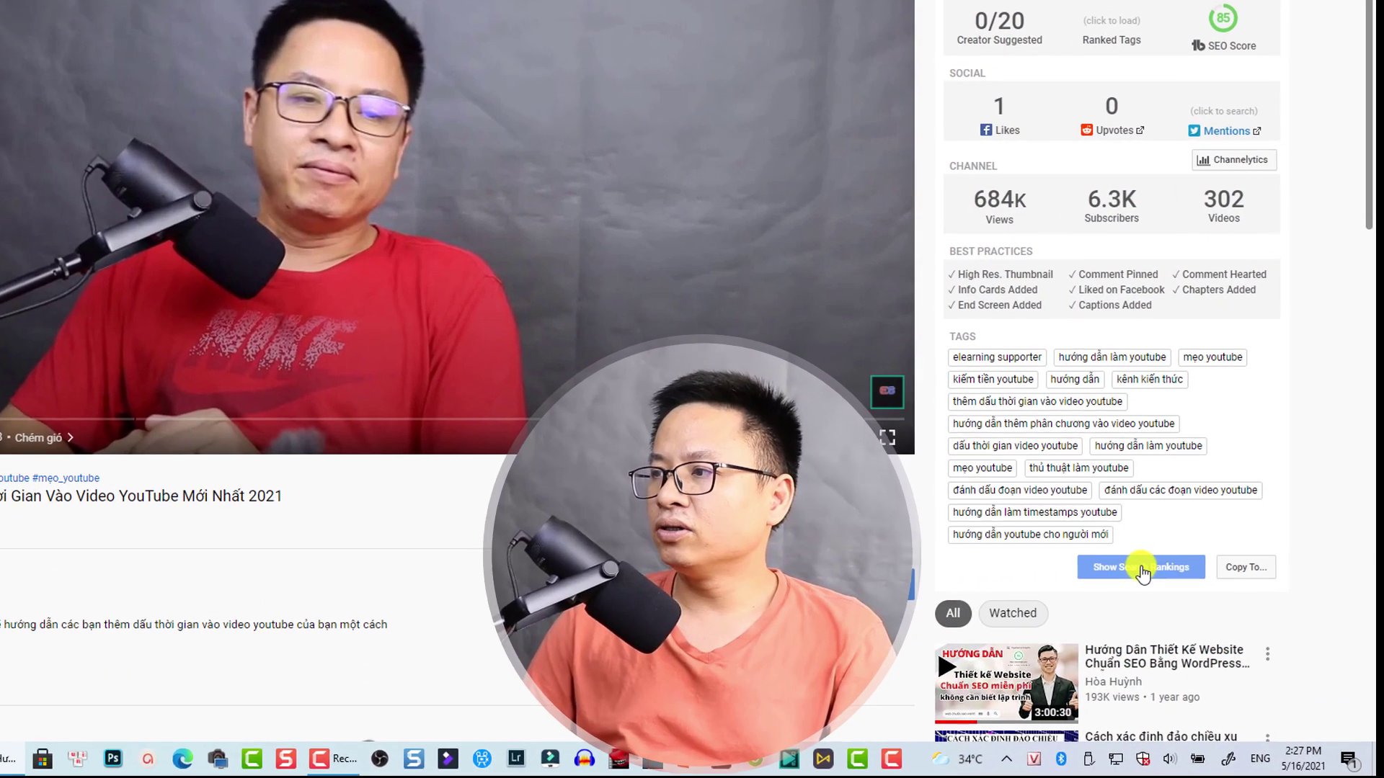
left_click(1113, 580)
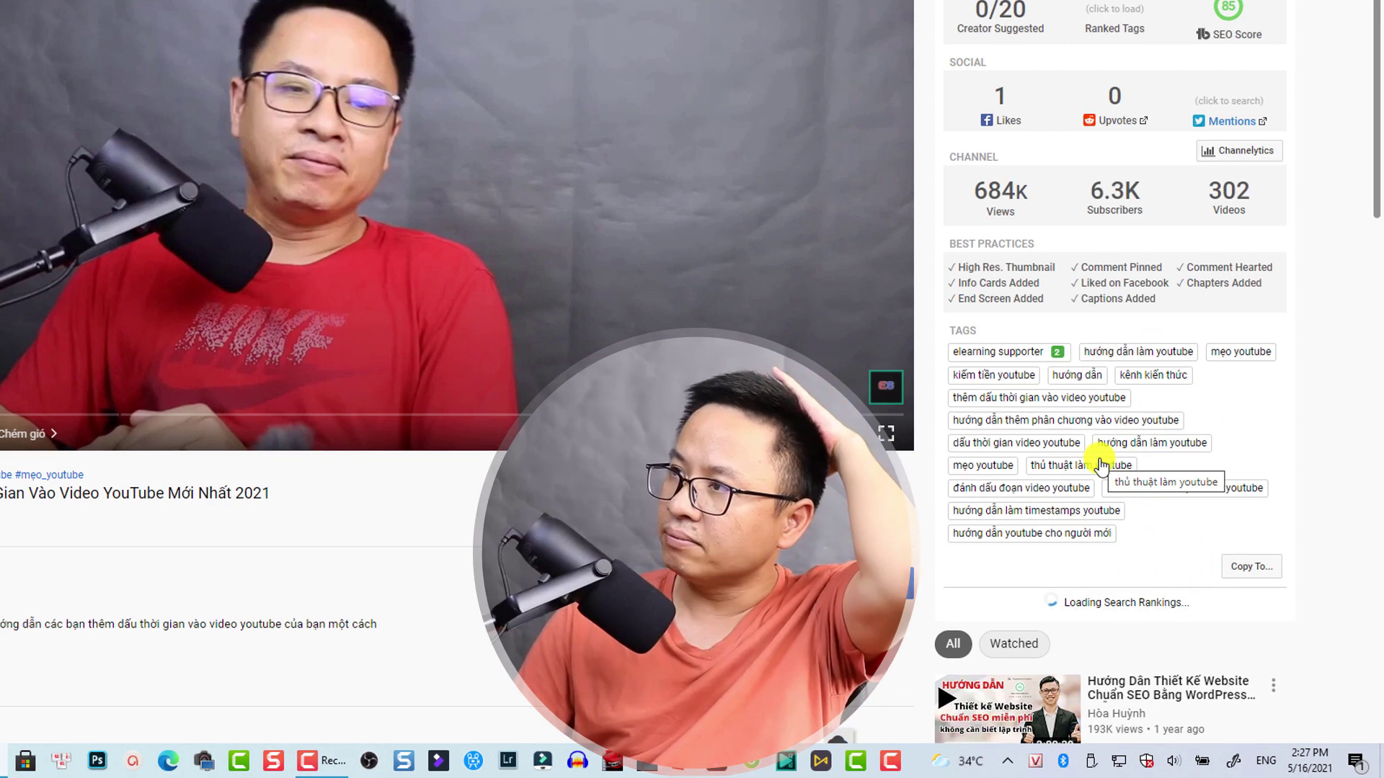
scroll(1106, 440, "up", 2)
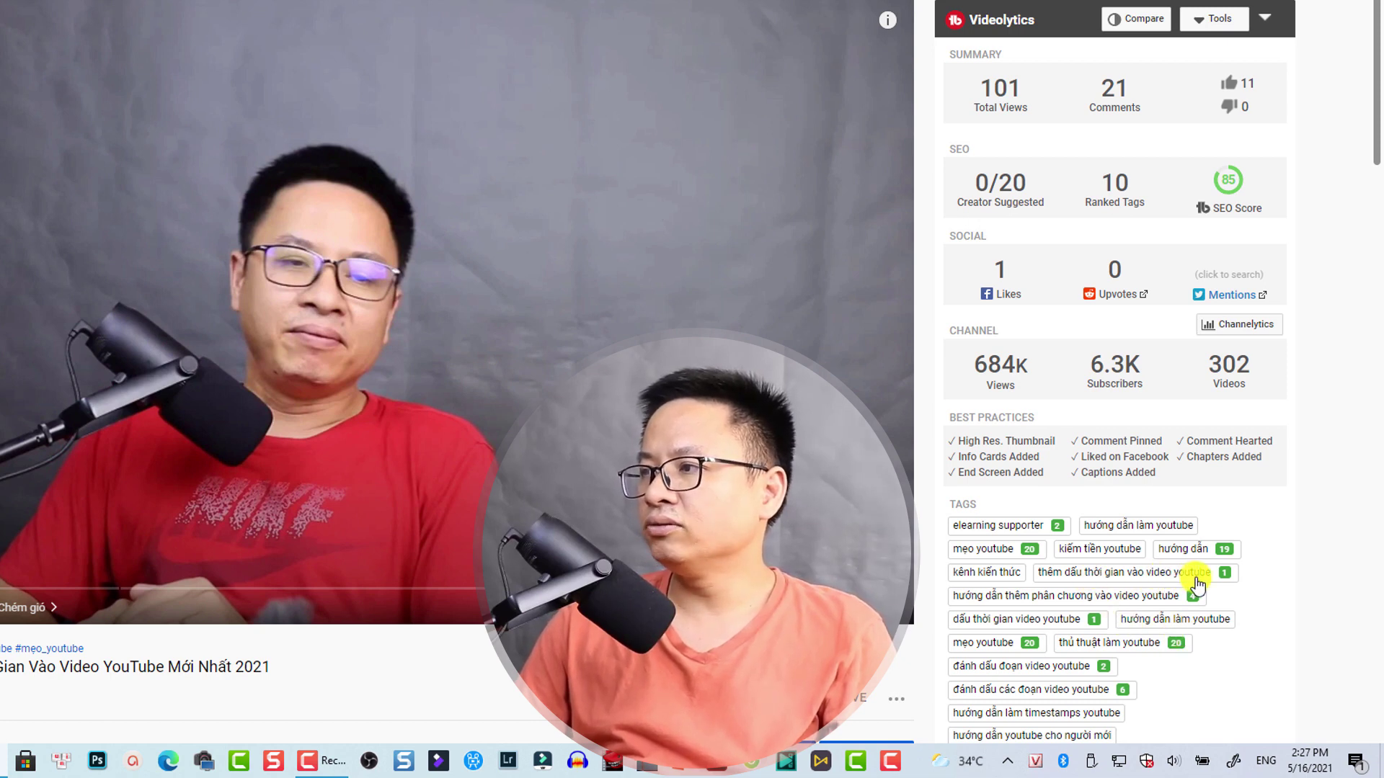
Open youtube.com in an incognito browser window
left_click(305, 577)
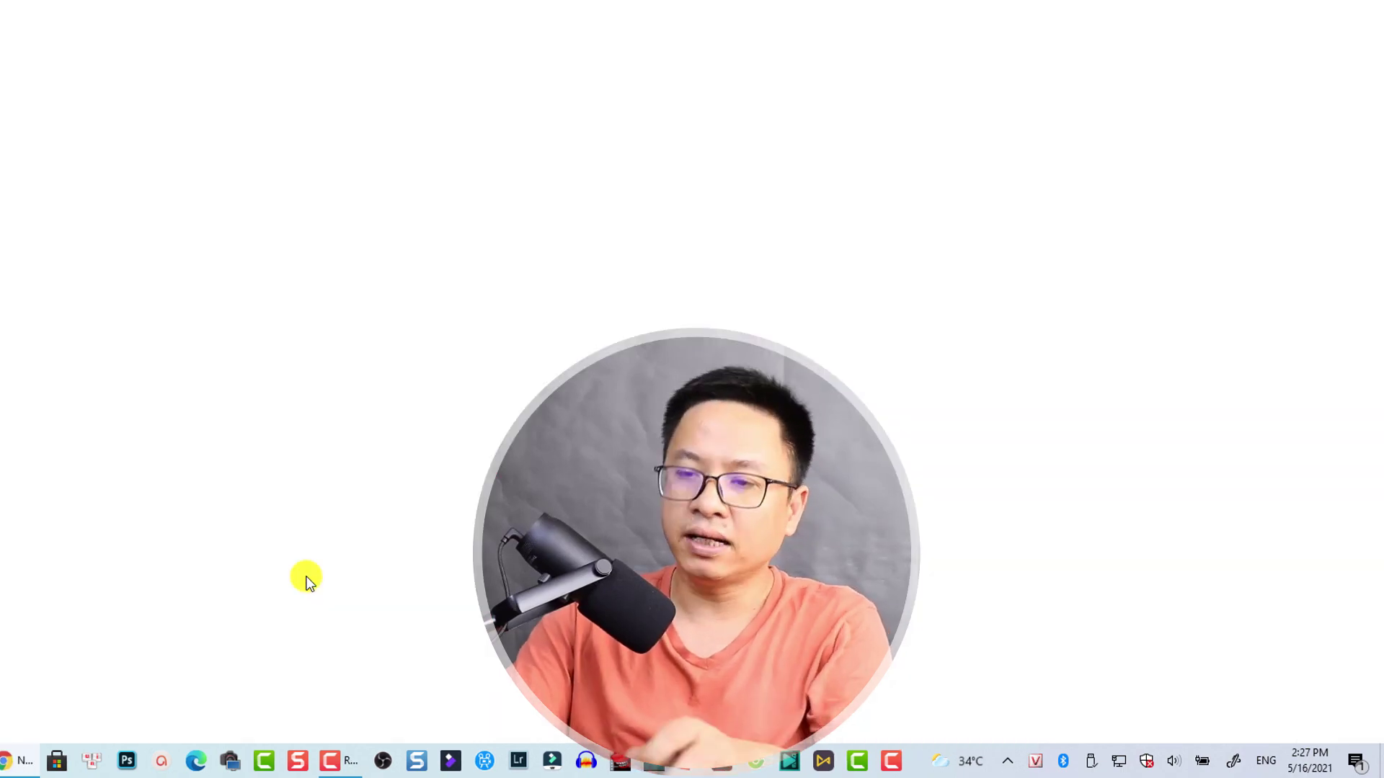
type("youtube.com")
key("Return")
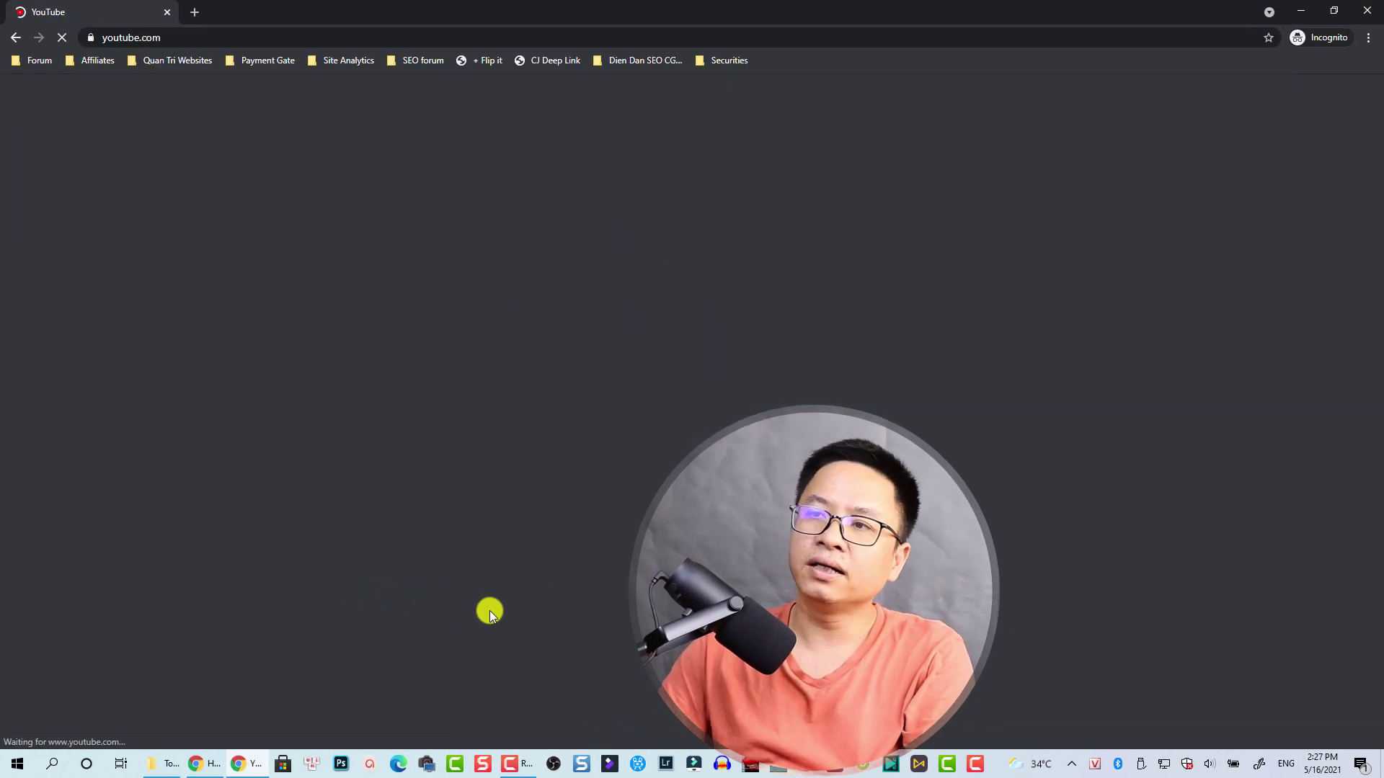